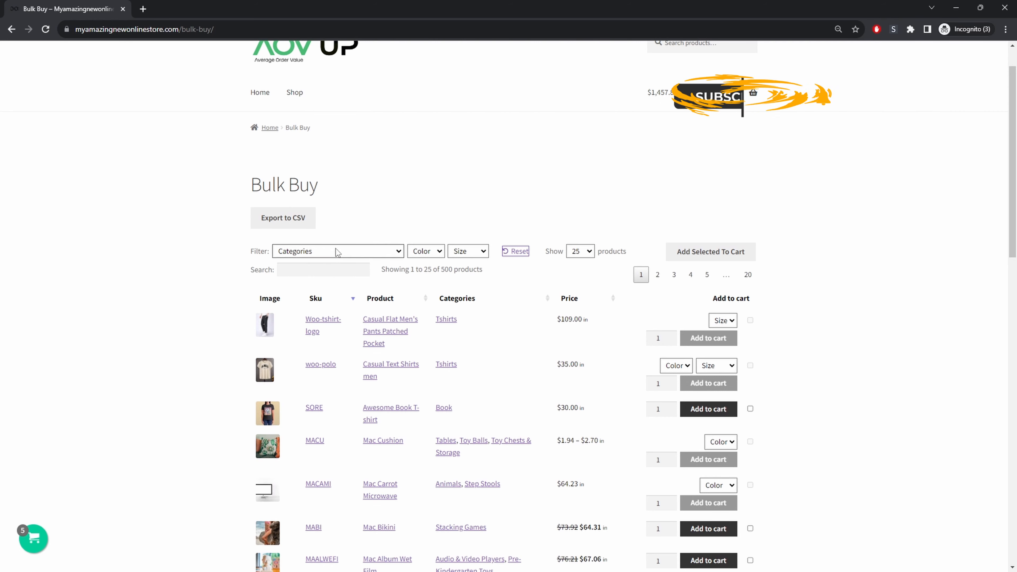
- Filter the bulk buy table to the All Action Figures category
click(336, 251)
click(336, 293)
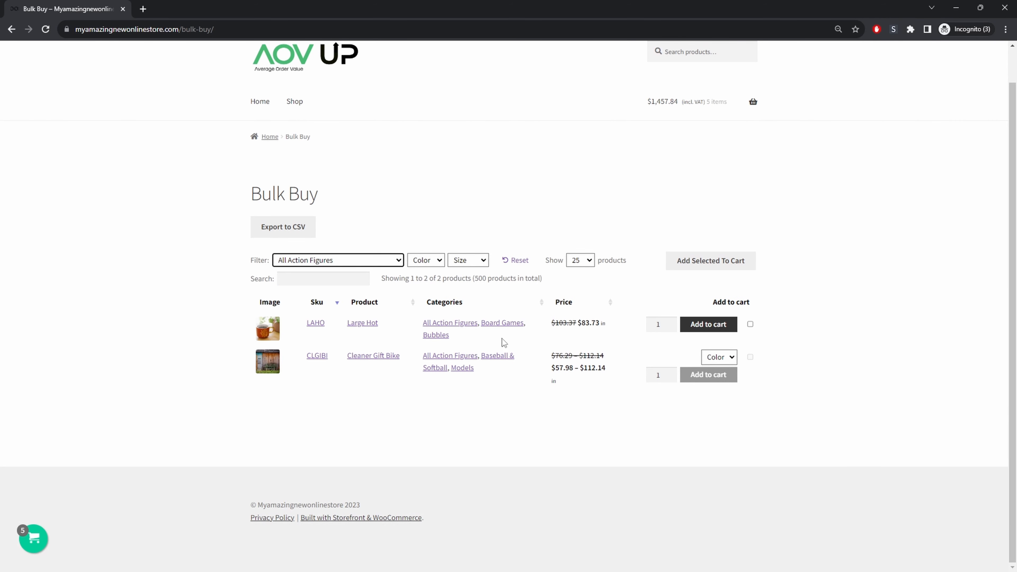
- Choose the black color for Cleaner Gift Bike, select it, and add the selected products to the cart
click(730, 358)
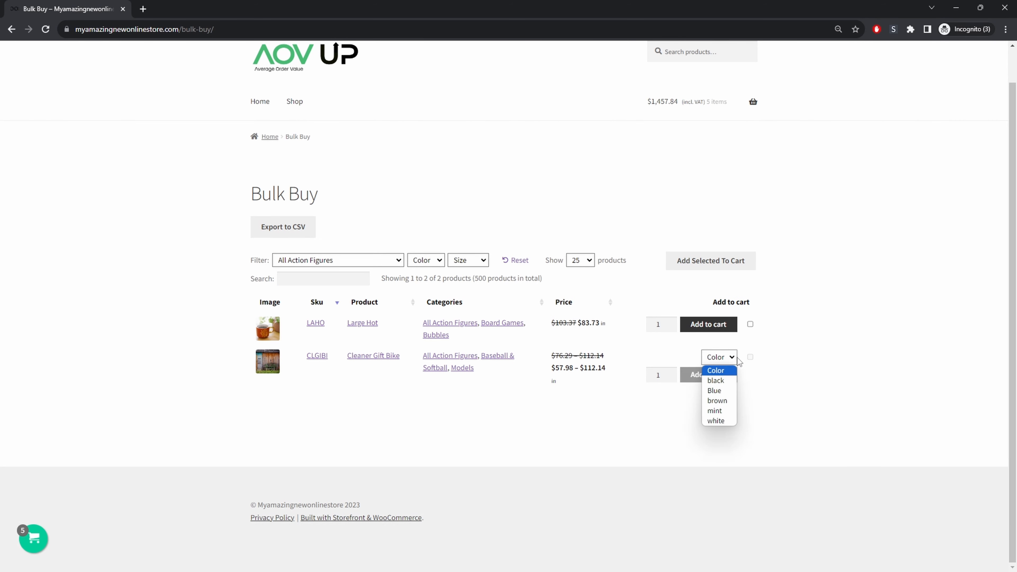
click(739, 380)
click(750, 358)
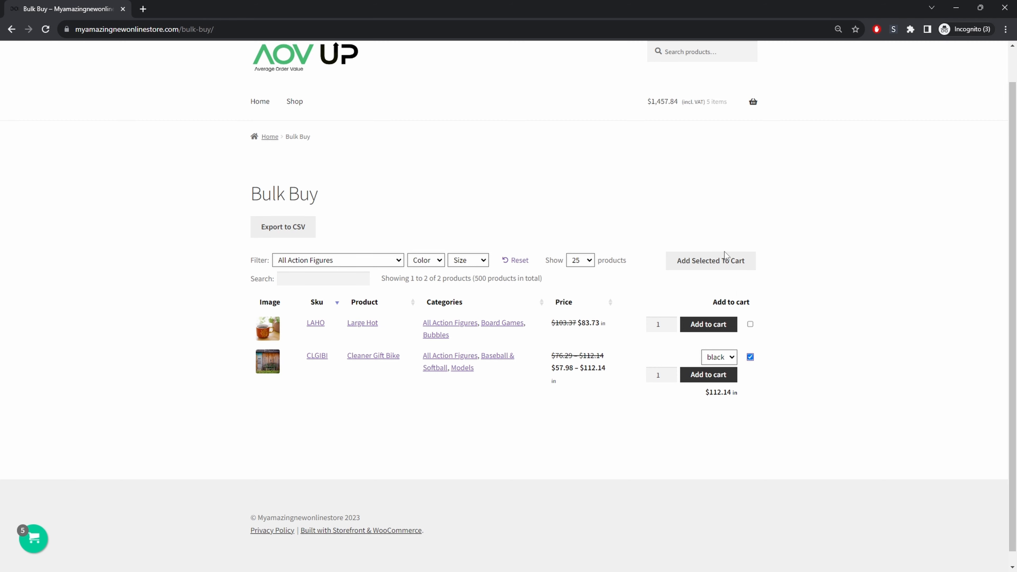
click(715, 262)
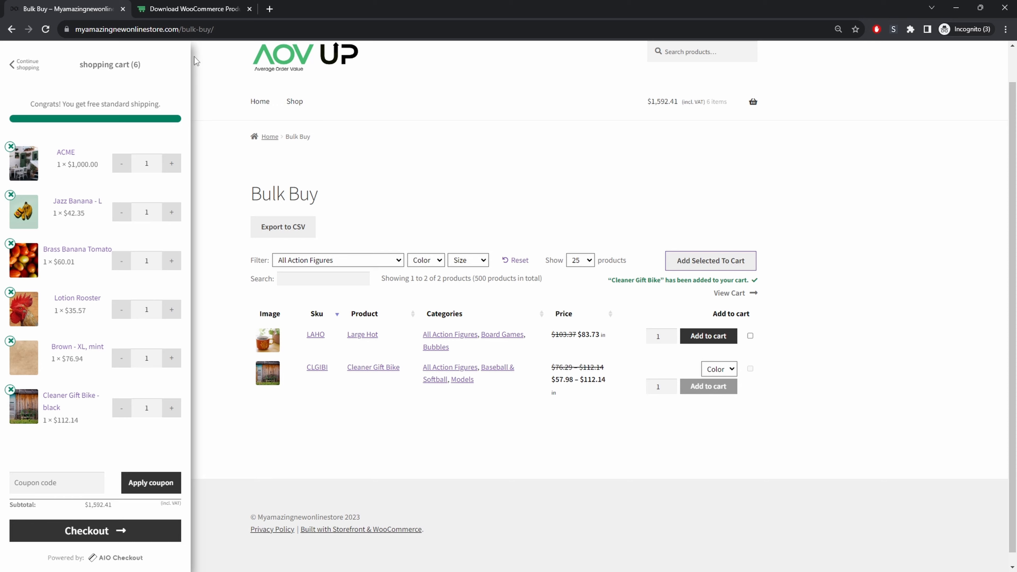
- Switch to the store admin and open the Product Table addon's management from the Woosuite addons page
click(193, 9)
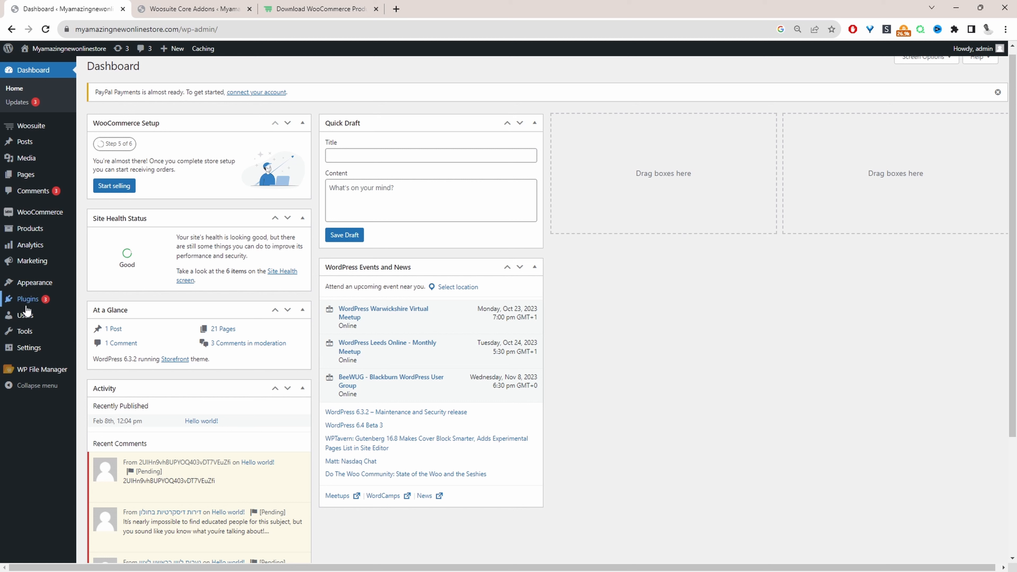
mouse_move(47, 305)
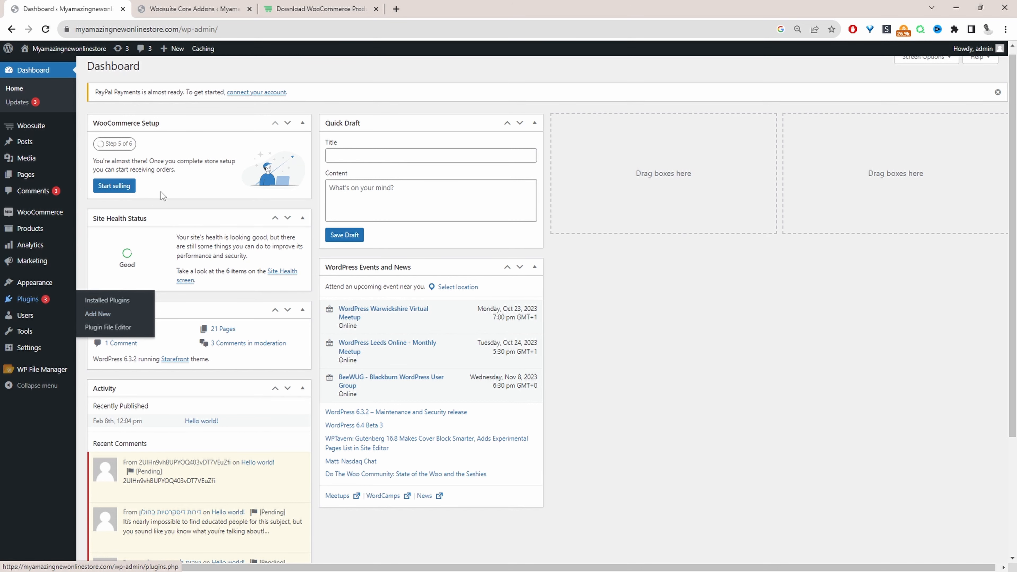
mouse_move(40, 131)
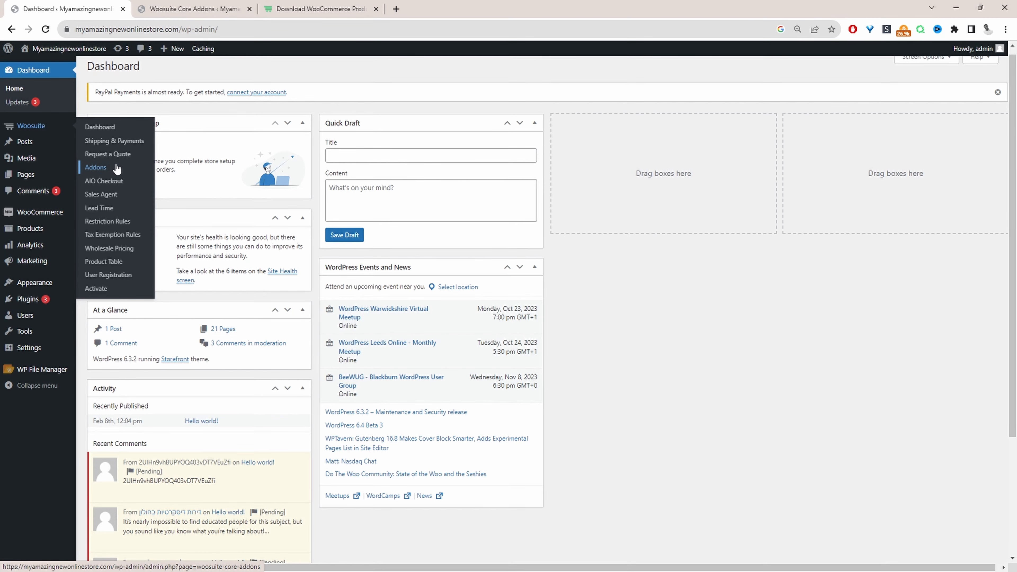
click(209, 11)
scroll(431, 303, down, 5)
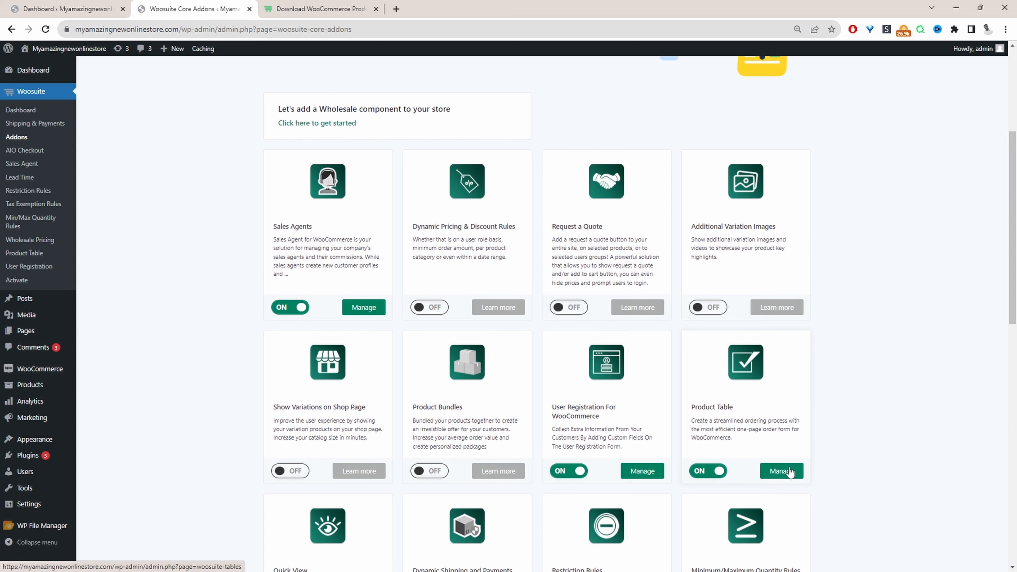
click(781, 471)
- Create a new product table titled "bulk order form"
click(323, 385)
click(597, 214)
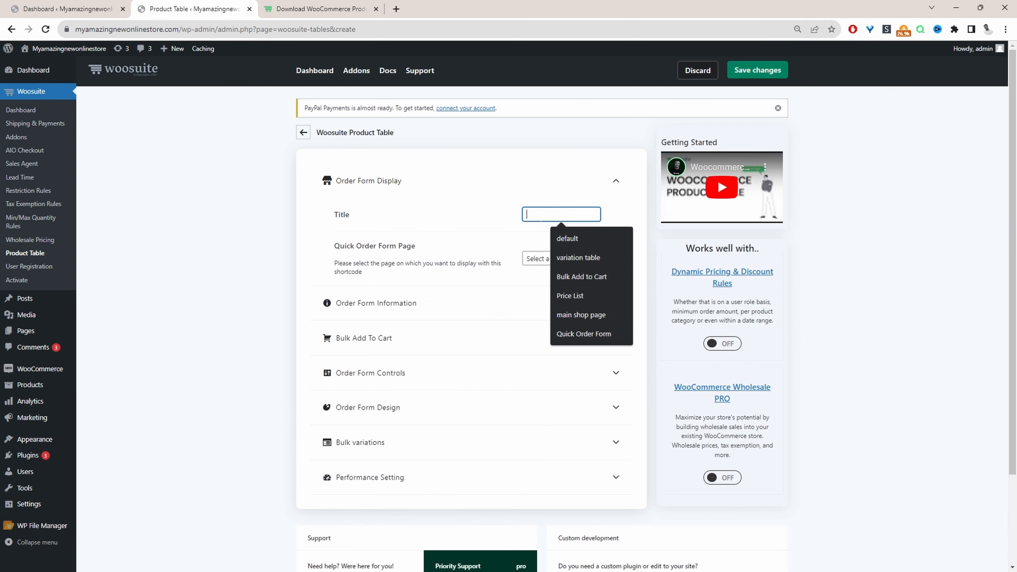
text(bulk order form)
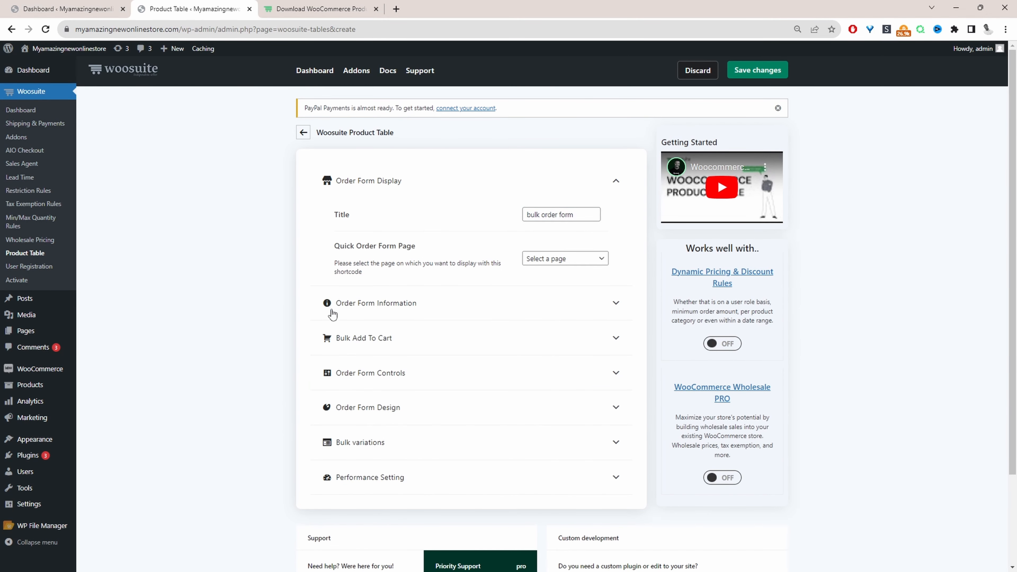
- Add the Sku, Name, Image, Categories, Price and Add to cart columns, moving Image to the front
click(373, 312)
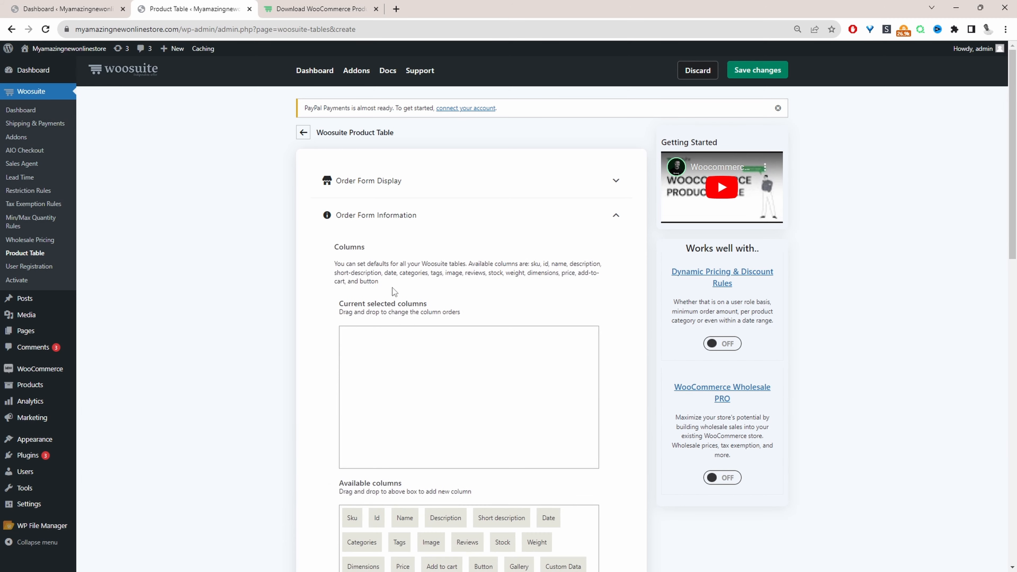
scroll(434, 304, down, 2)
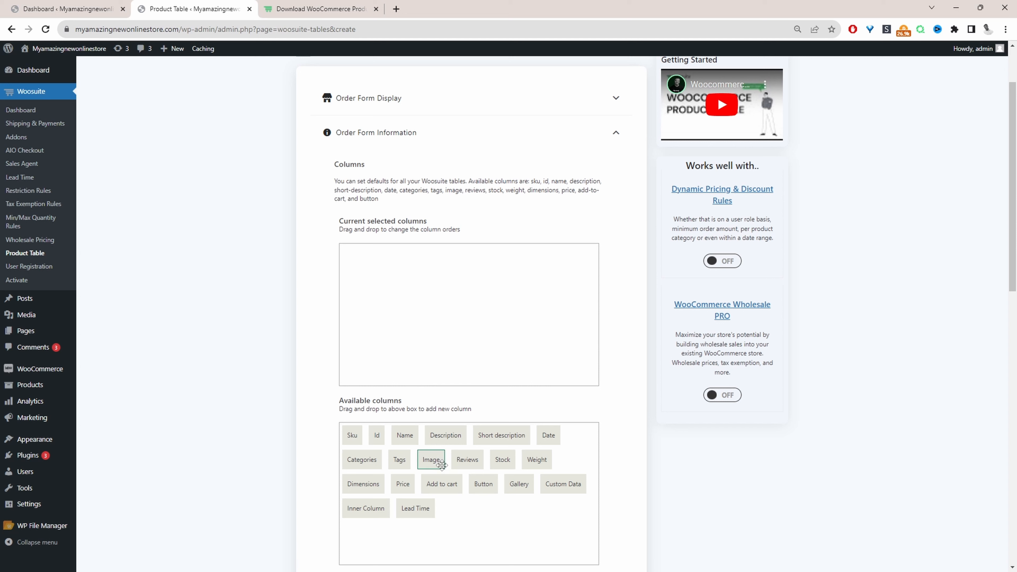
drag(355, 432, 358, 265)
drag(404, 435, 447, 273)
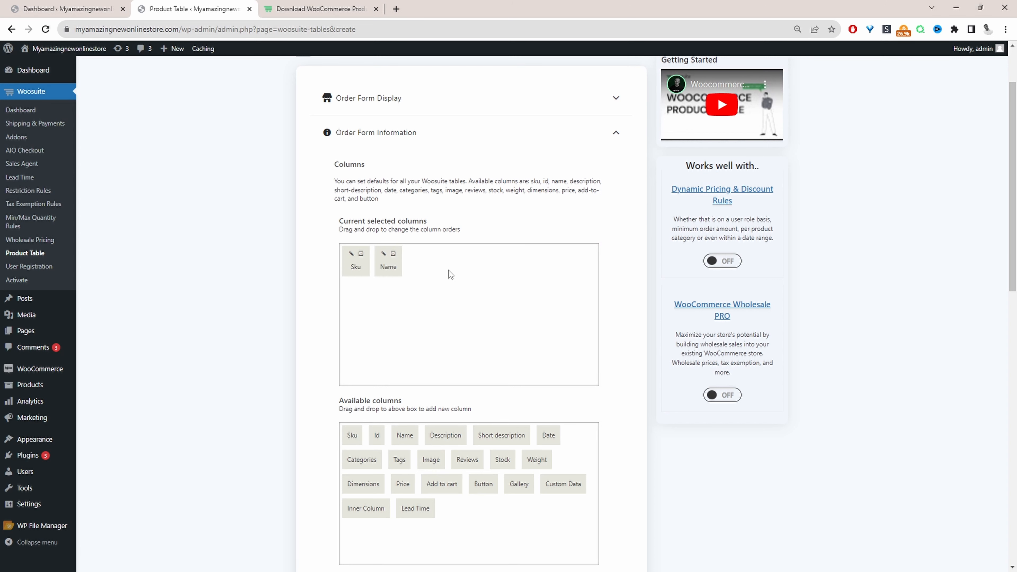
drag(431, 460, 468, 295)
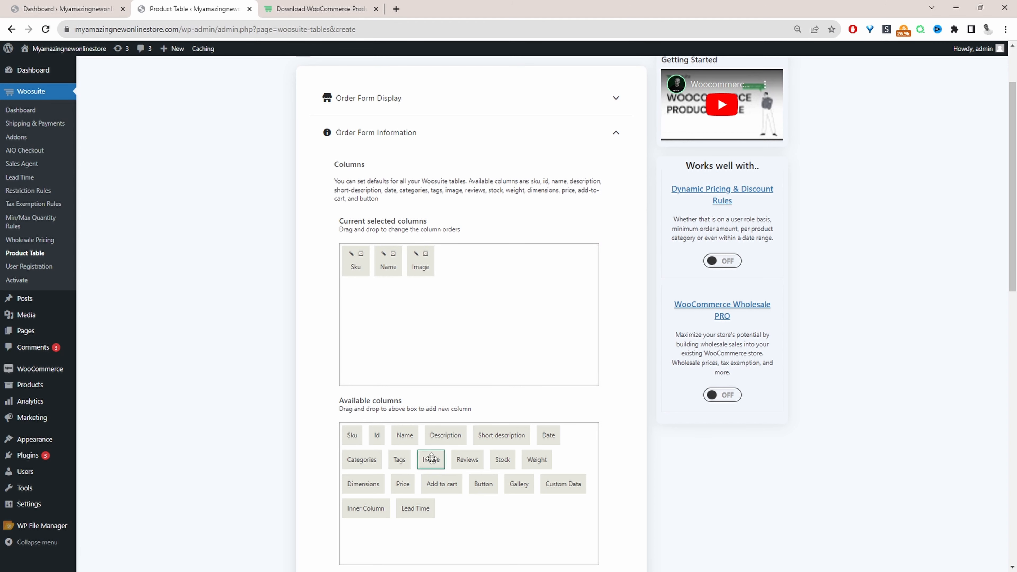
drag(369, 462, 467, 349)
drag(403, 483, 521, 289)
drag(447, 480, 545, 270)
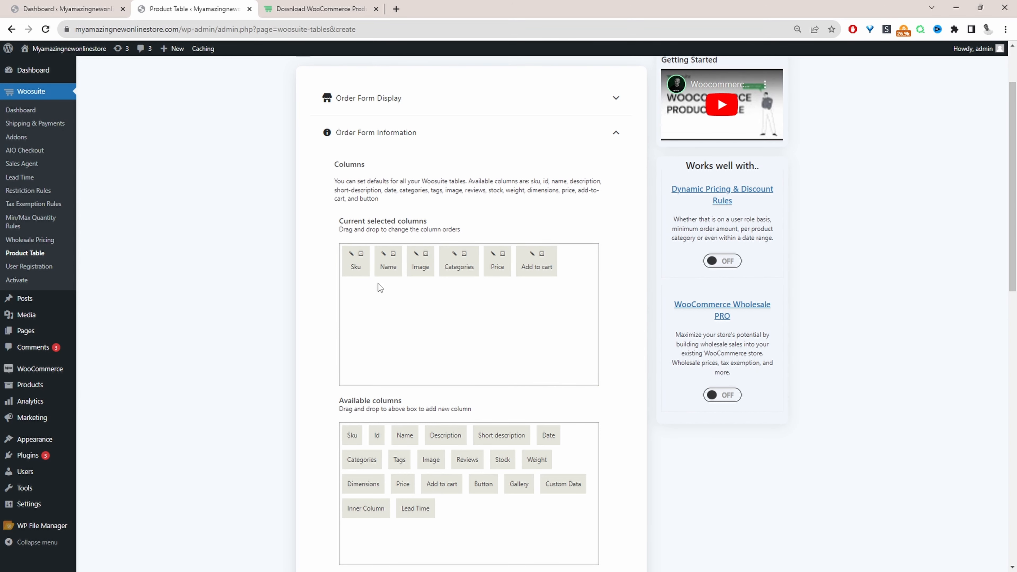
drag(421, 267, 360, 278)
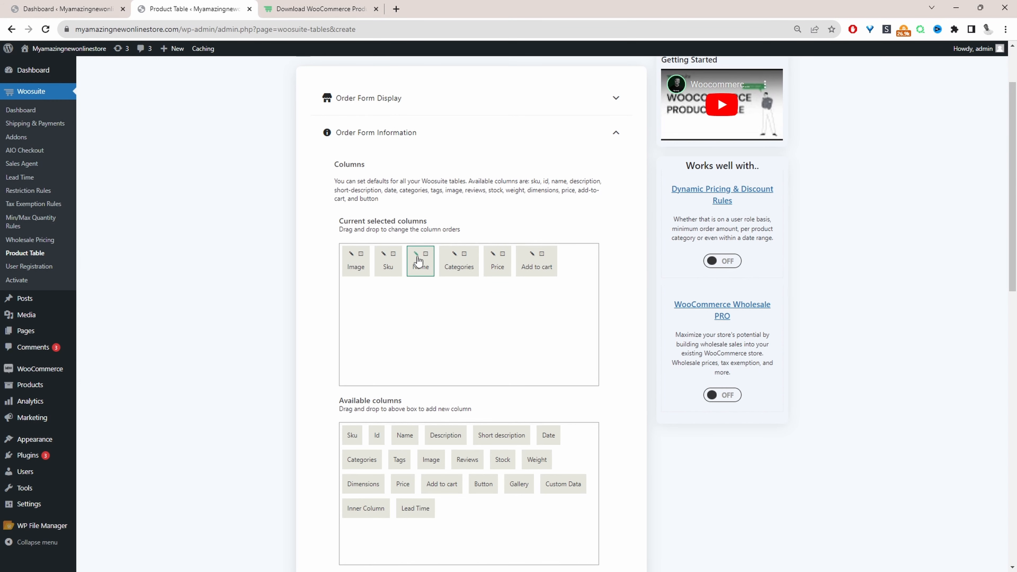
- Relabel the Name column as "Product"
click(416, 256)
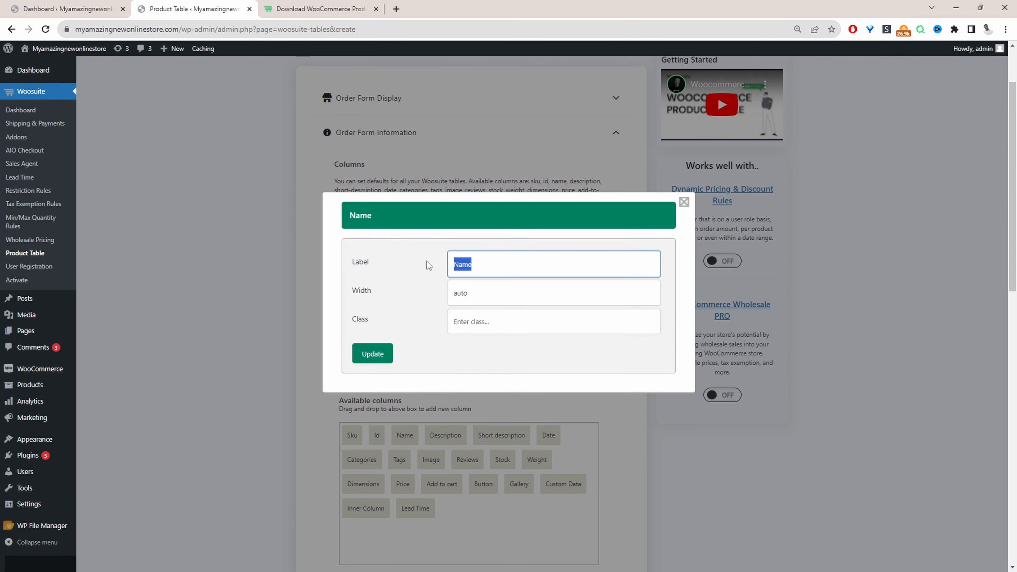
text(Pr)
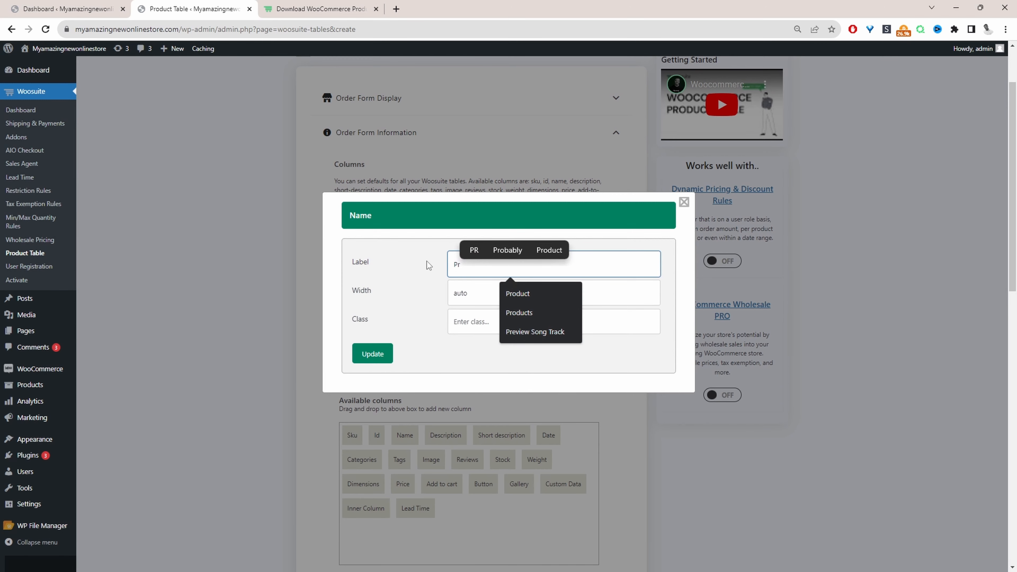
text(oduct)
click(367, 355)
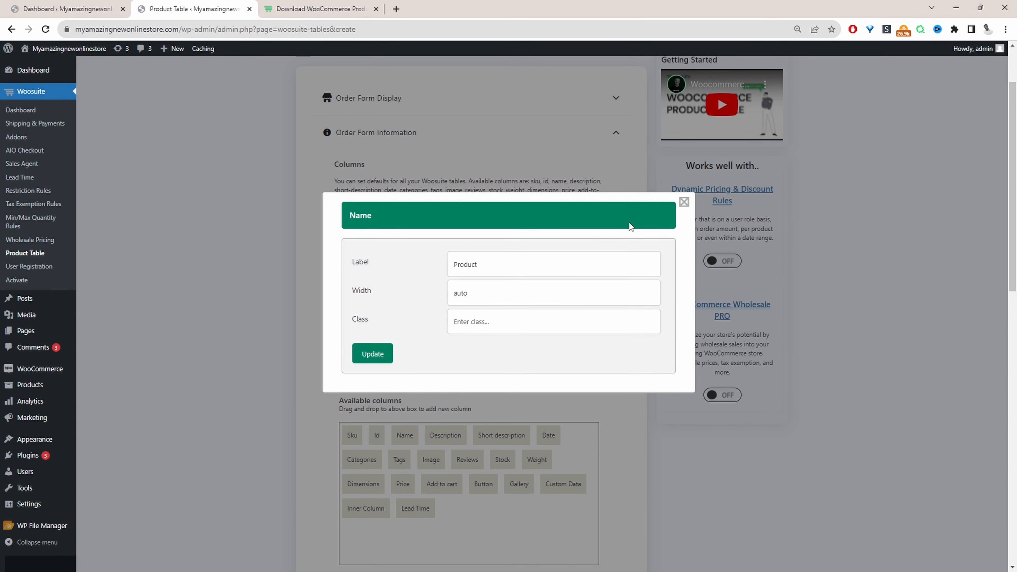
click(683, 203)
- Set the Bulk Add To Cart button display to Button and checkbox
scroll(475, 297, down, 8)
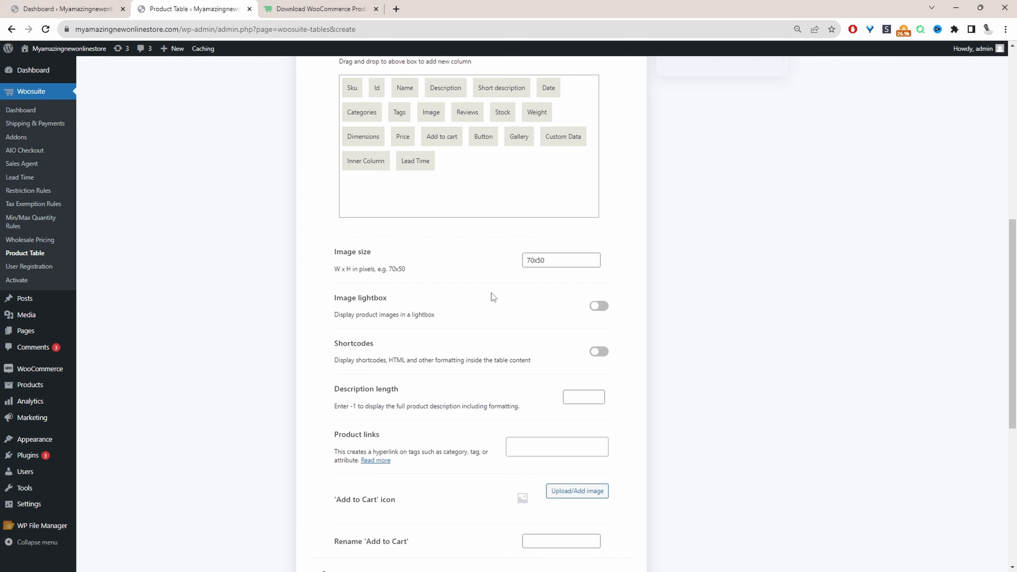
scroll(491, 292, down, 8)
click(367, 236)
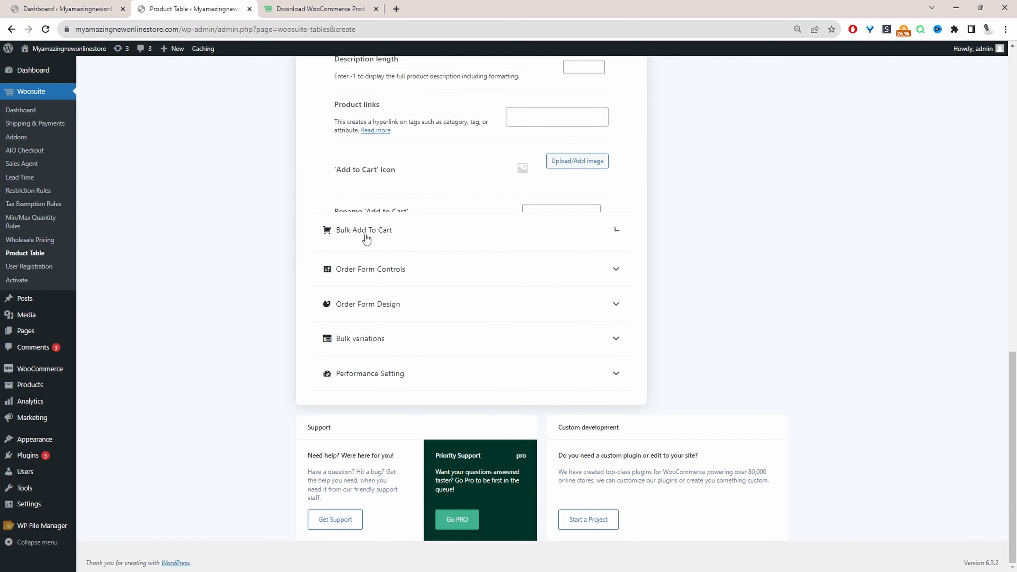
scroll(406, 247, up, 4)
click(554, 227)
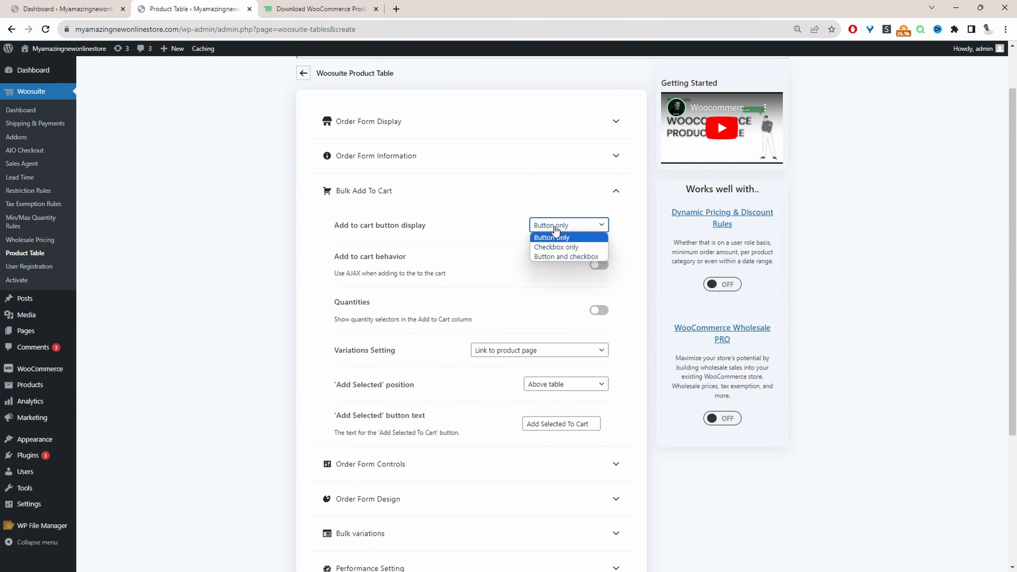
click(553, 256)
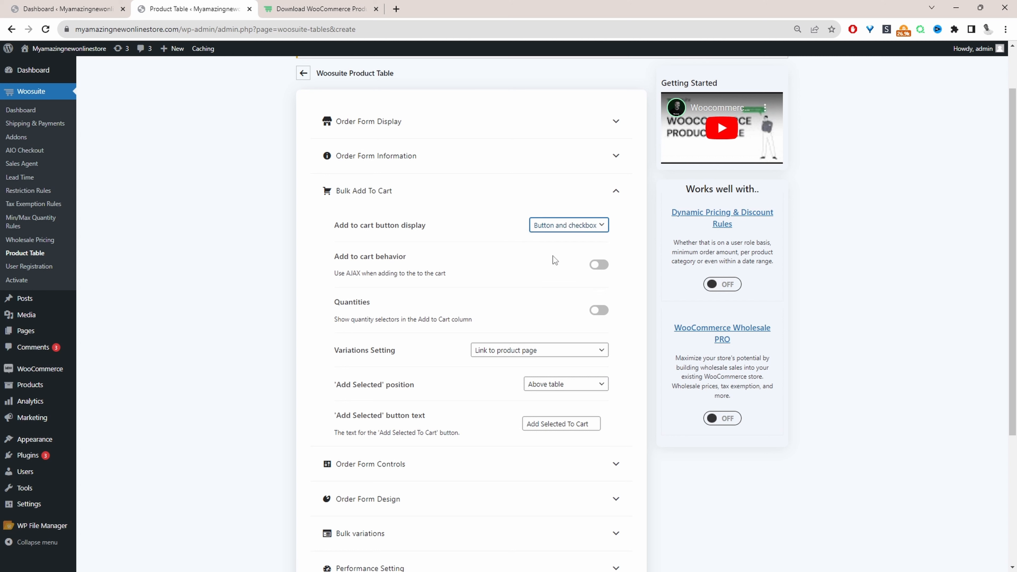
- Enable the AJAX add to cart behavior and the quantity selectors
click(599, 265)
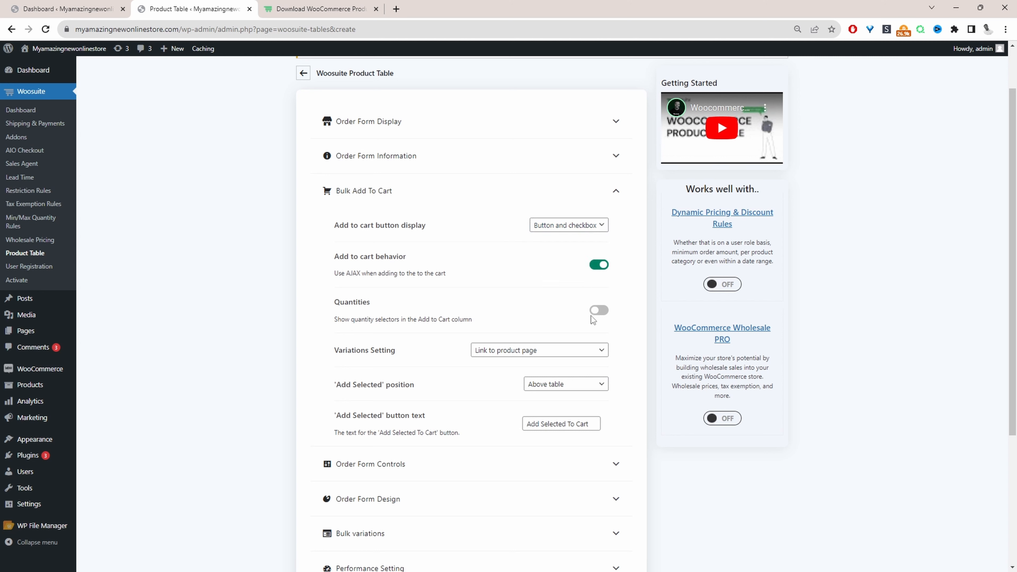
click(600, 311)
- Set the variations setting to Dropdown lists in add to cart column
click(513, 355)
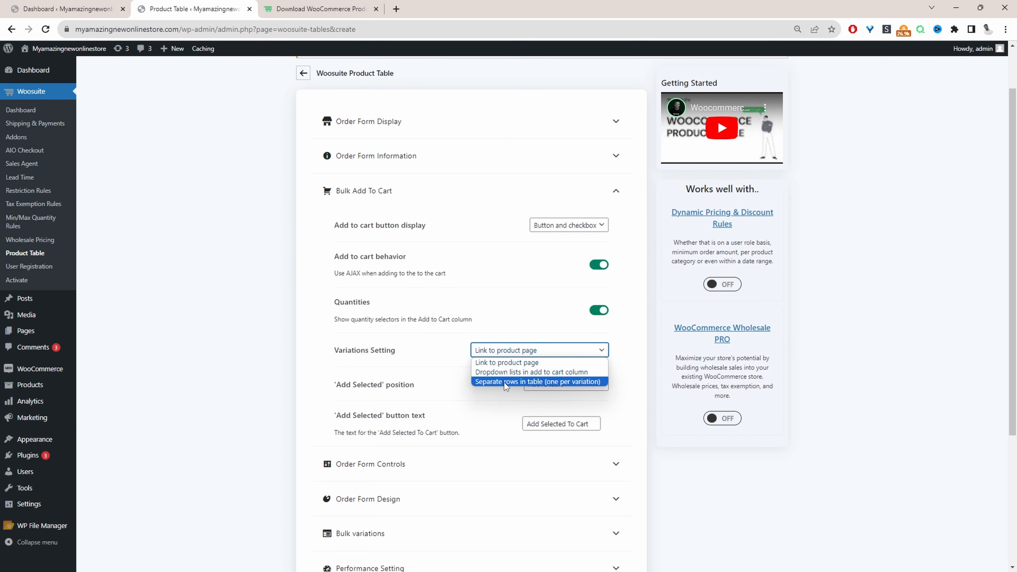
click(511, 373)
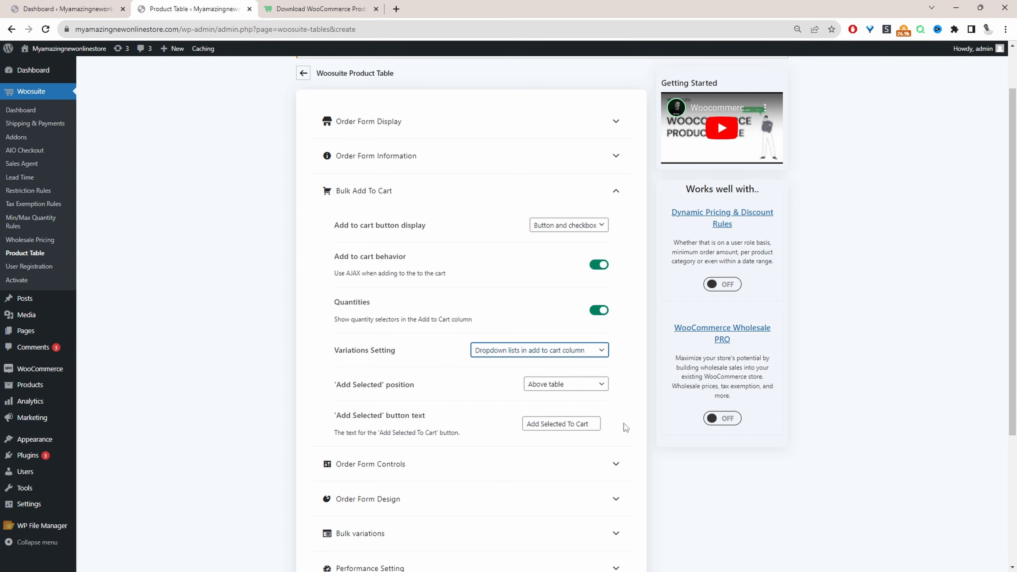
- In Order Form Controls, set product filters to Show based on columns in table
click(509, 412)
scroll(517, 419, down, 4)
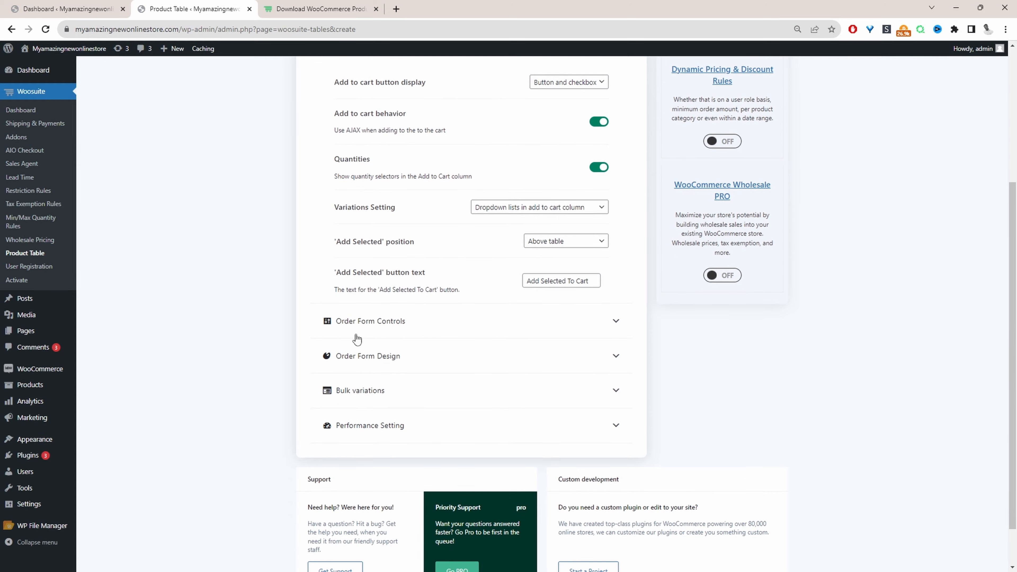
click(370, 319)
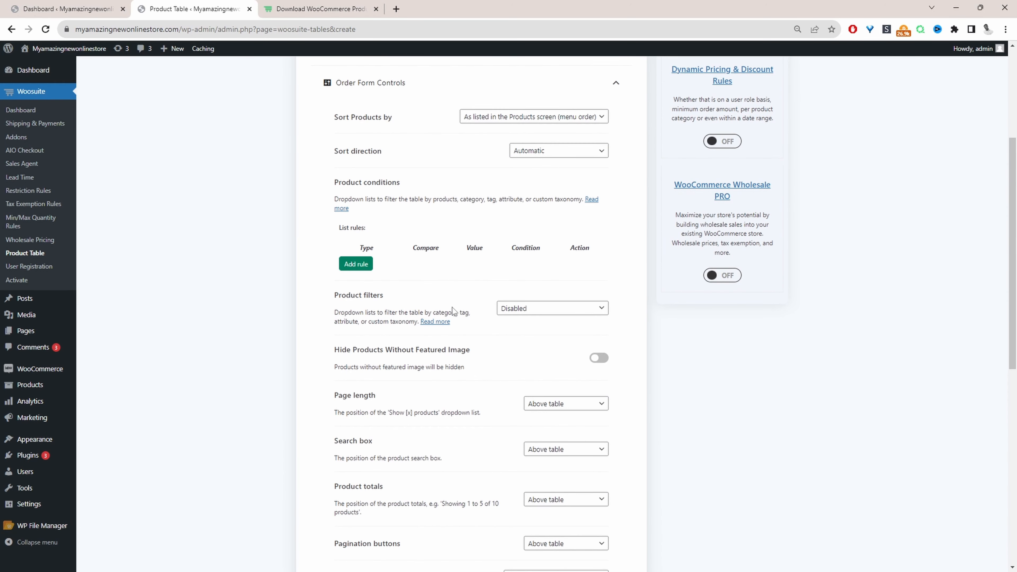
scroll(555, 248, down, 2)
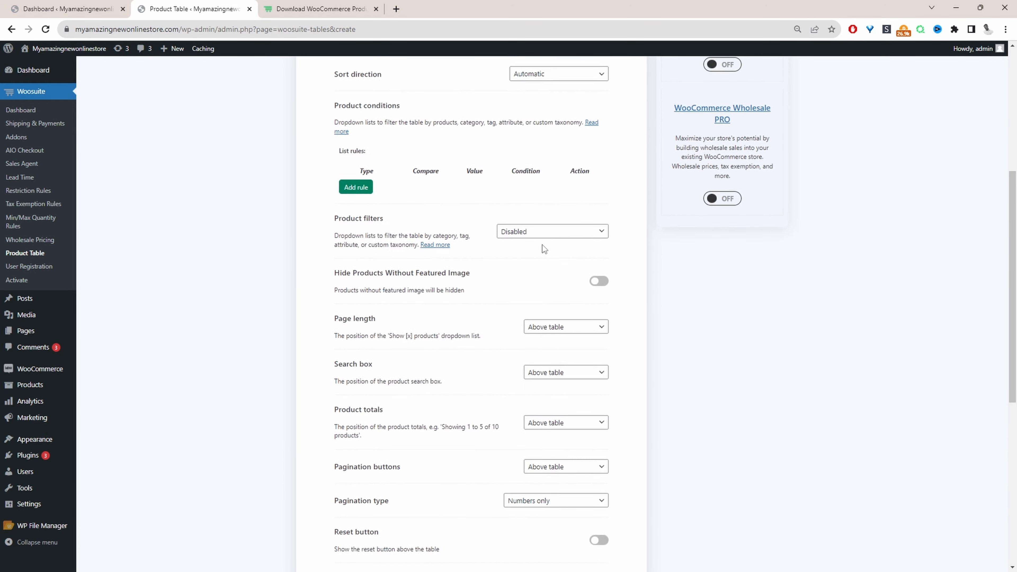
click(547, 239)
click(546, 240)
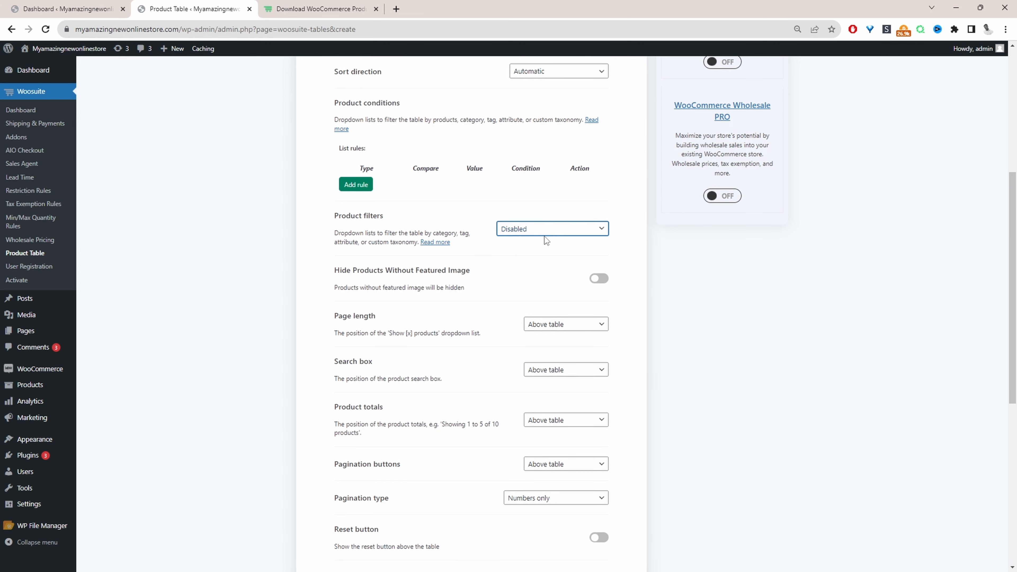
click(545, 240)
click(536, 250)
click(554, 229)
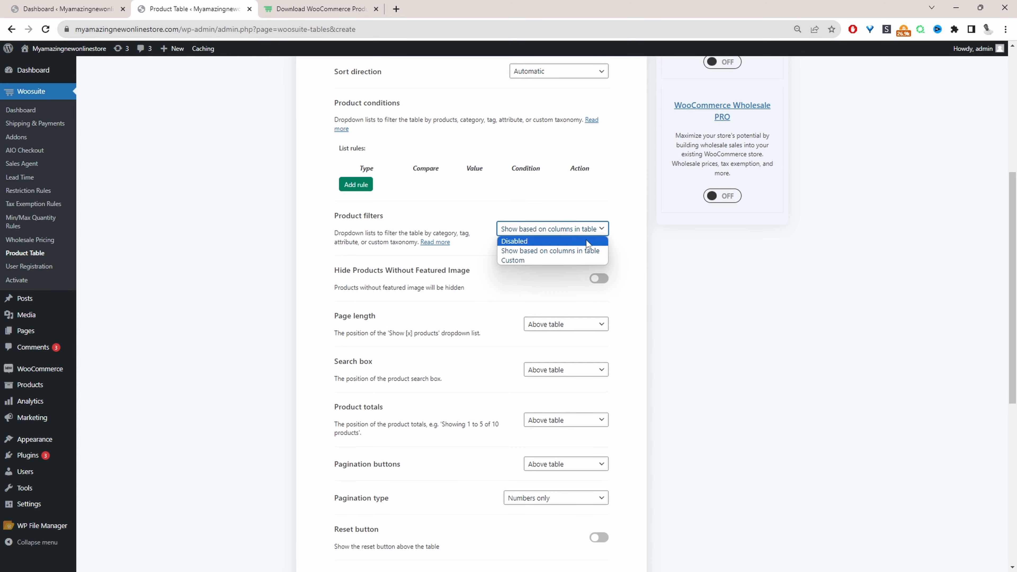
click(610, 185)
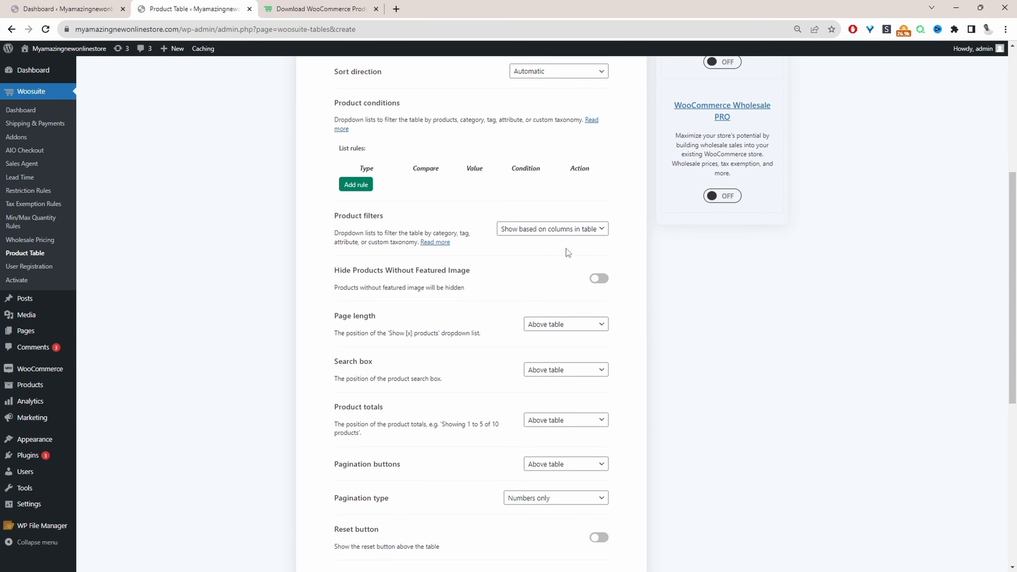
- Enable the Reset button and the Download to CSV button
scroll(567, 249, down, 7)
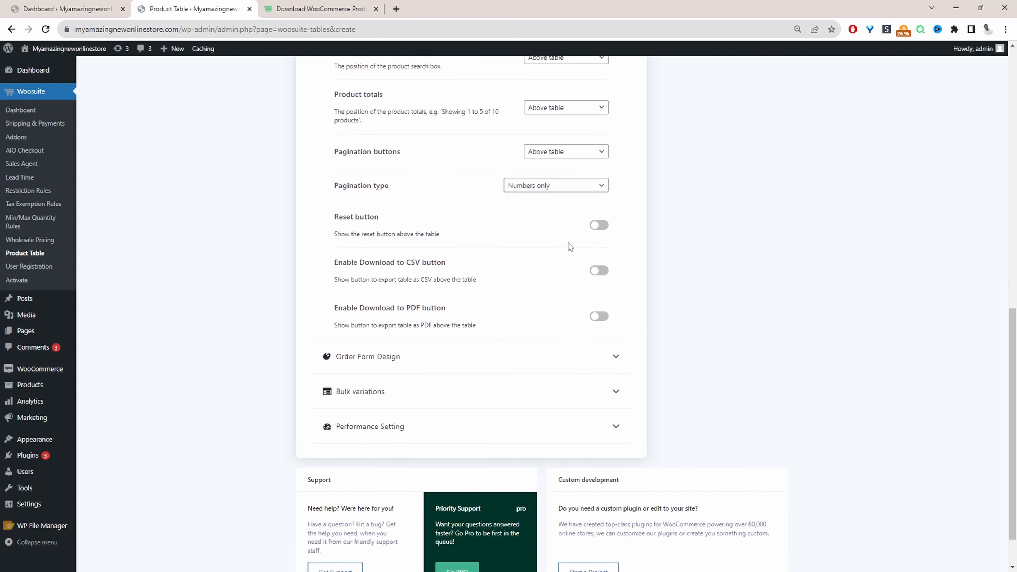
click(599, 224)
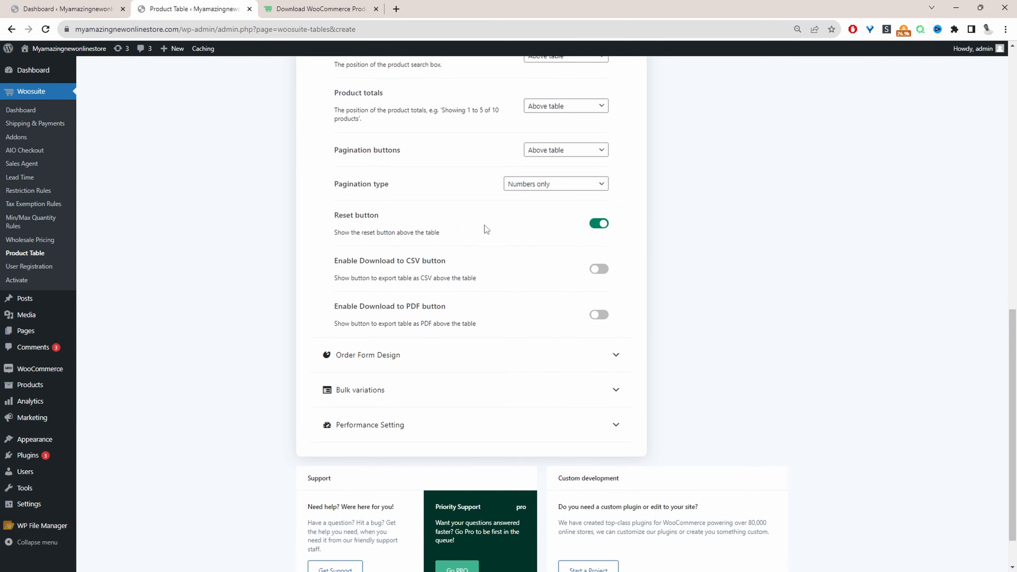
click(599, 270)
- Open the Order Form Design settings
click(382, 355)
scroll(469, 356, up, 3)
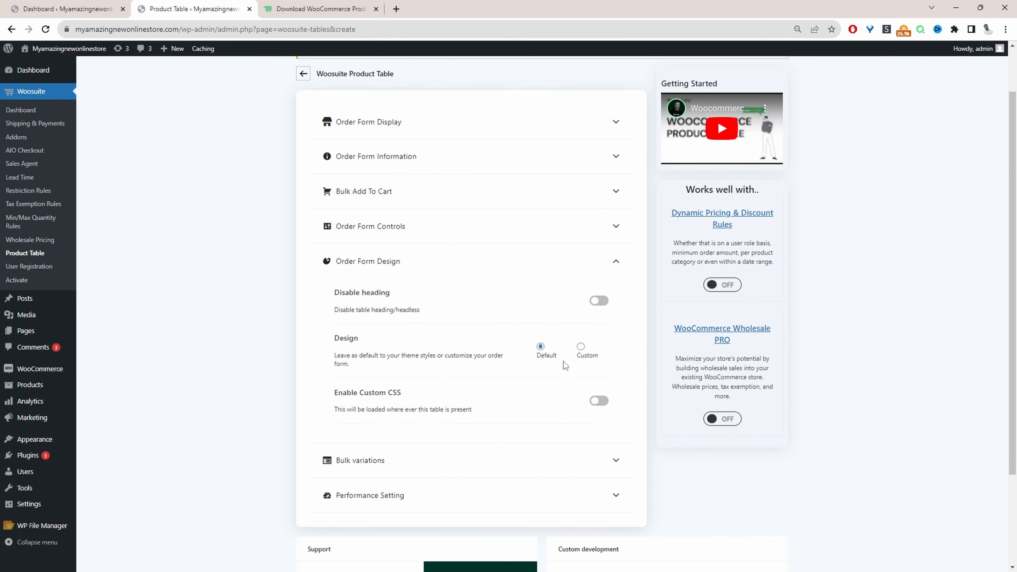
- Switch the order form design option to Custom
click(581, 347)
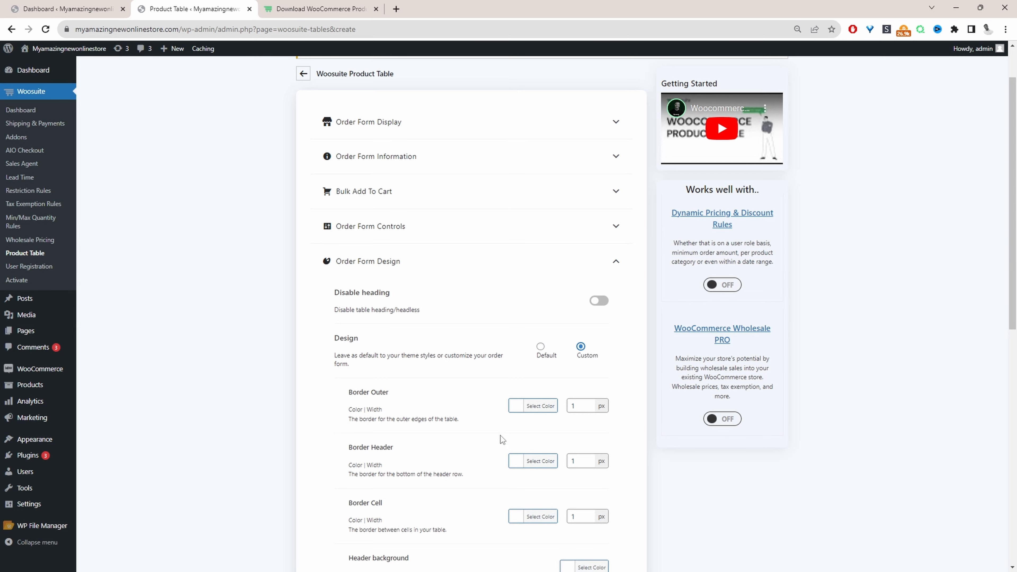
scroll(514, 437, down, 3)
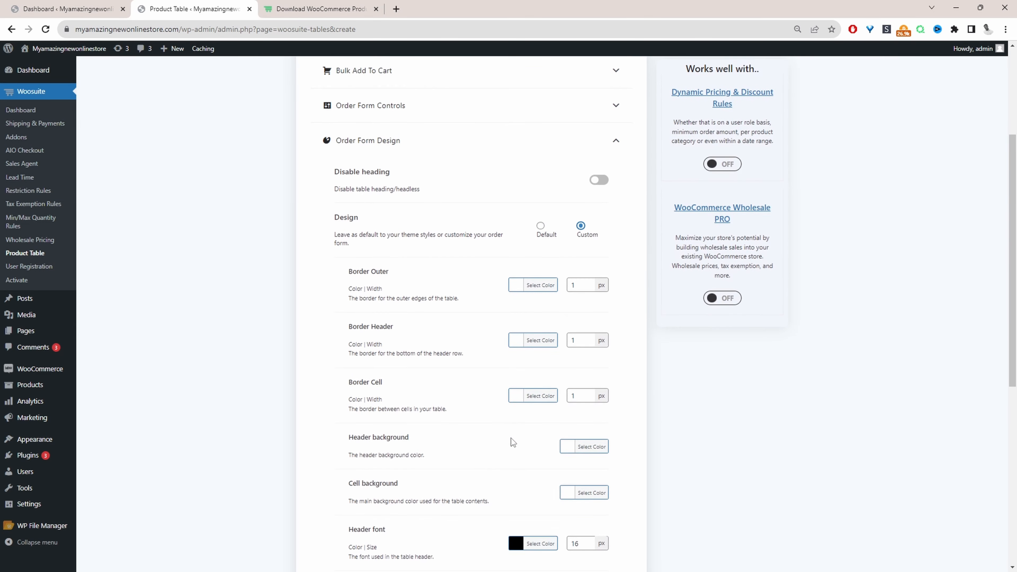
scroll(511, 442, down, 9)
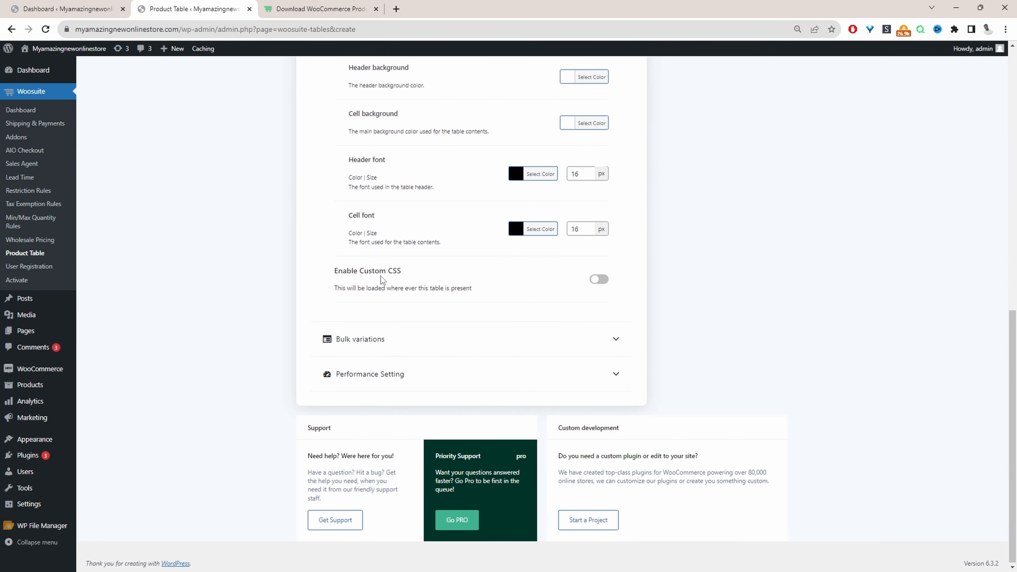
- Turn Enable Custom CSS on and back off again
click(591, 283)
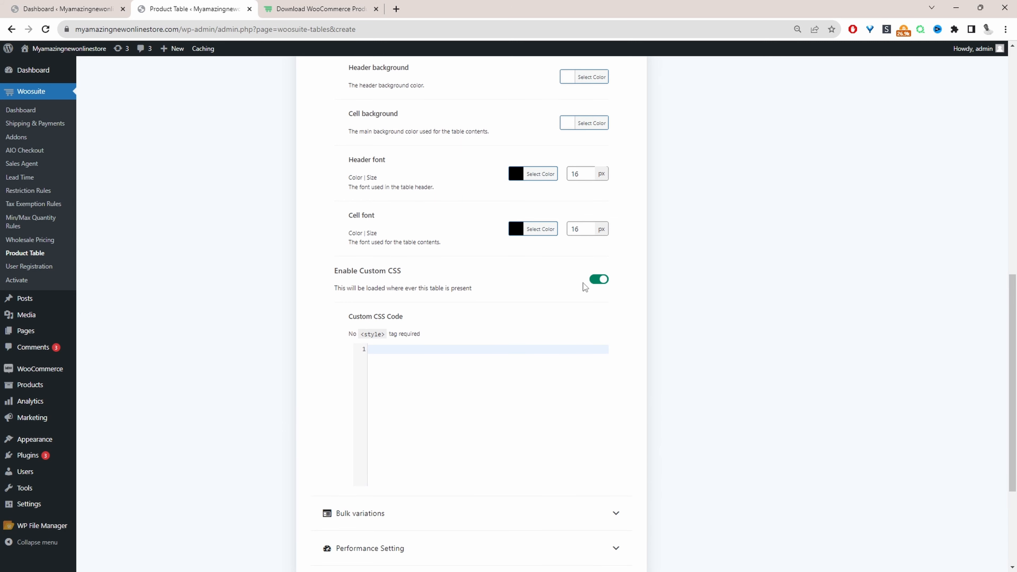
click(607, 284)
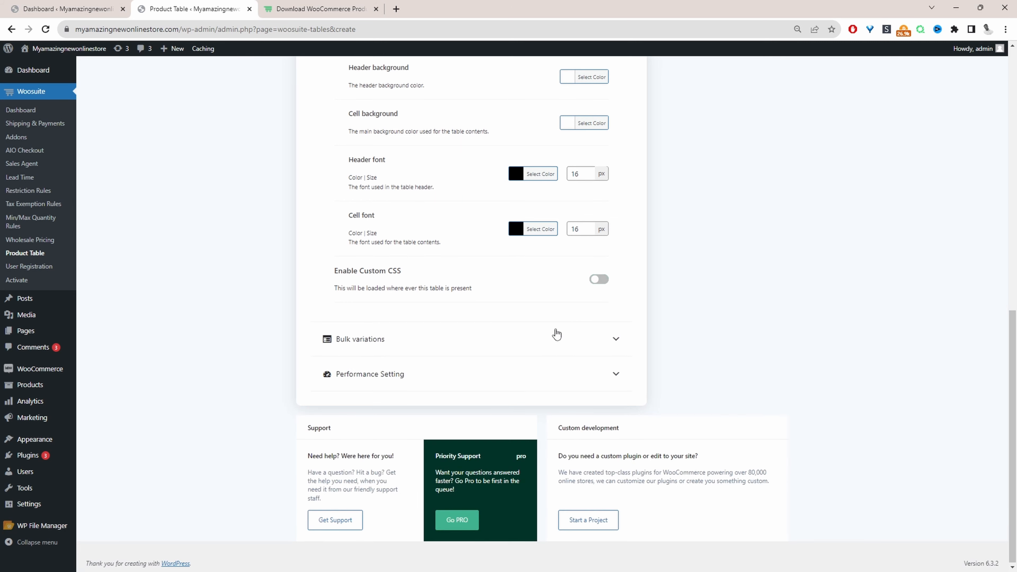
- Open the Add to cart column's settings in Order Form Information and set its width to auto
scroll(410, 295, up, 10)
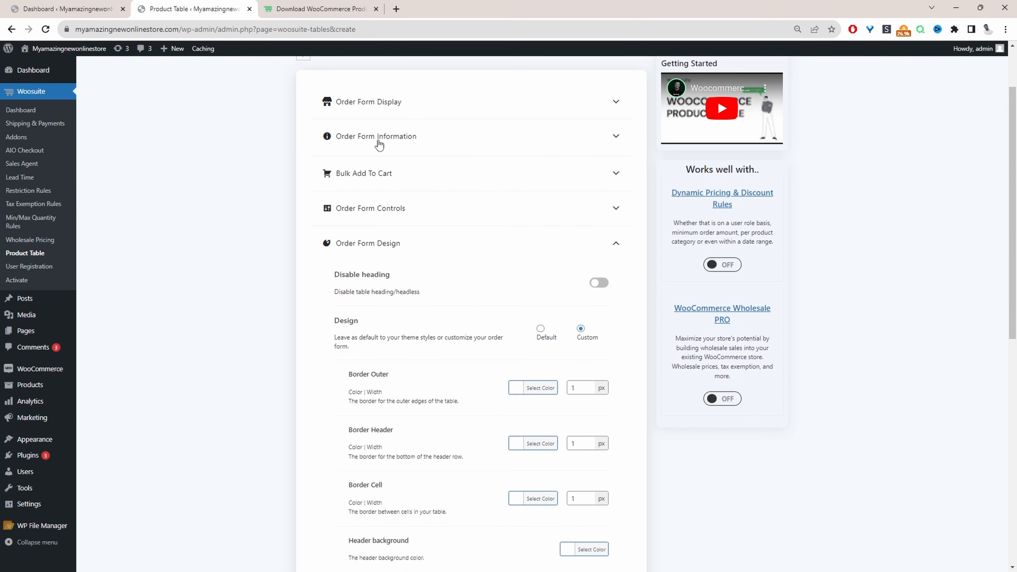
click(378, 145)
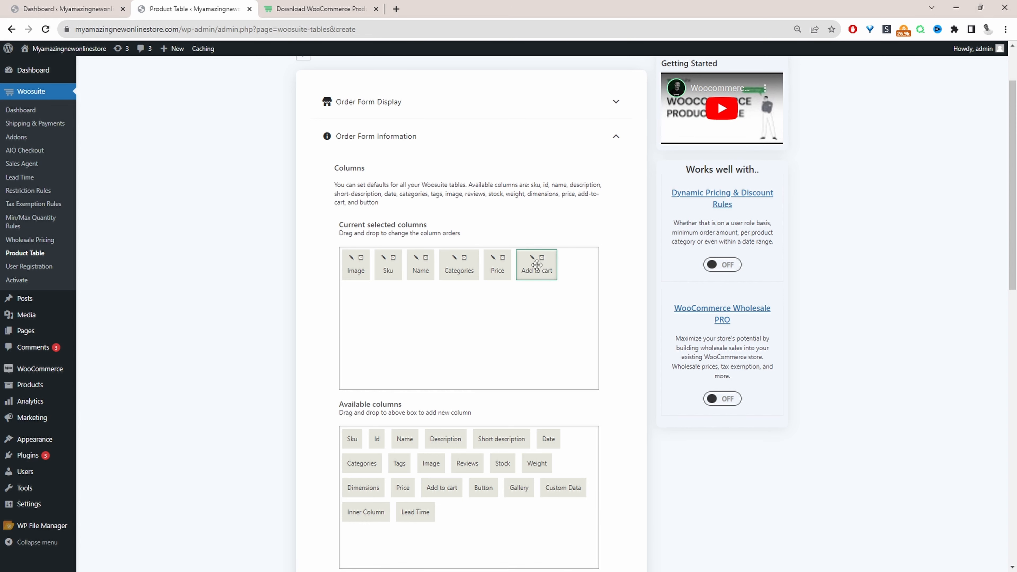
click(532, 257)
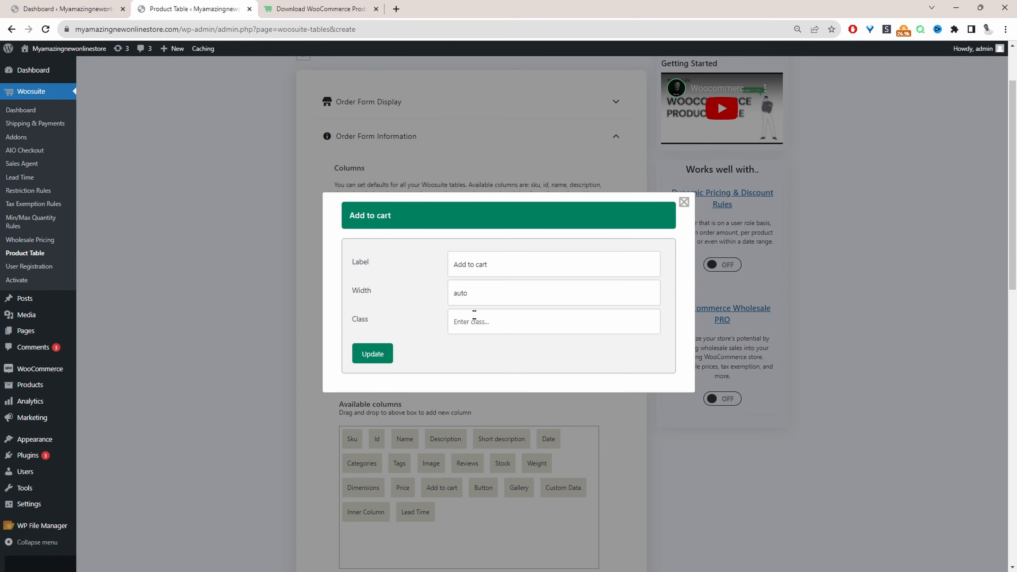
click(477, 301)
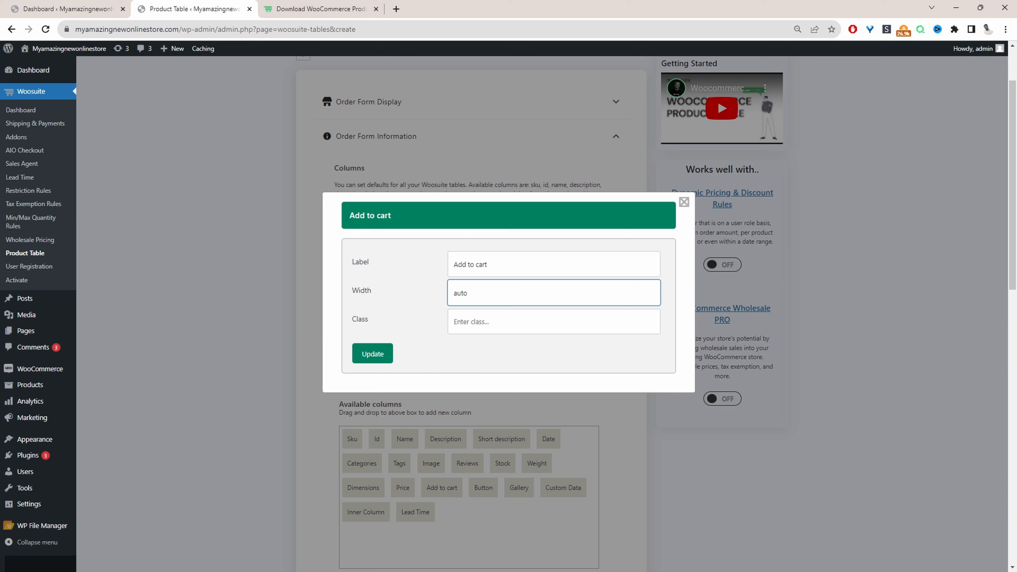
drag(478, 300, 399, 301)
text(50)
key(BackSpace)
key(BackSpace)
text(auto)
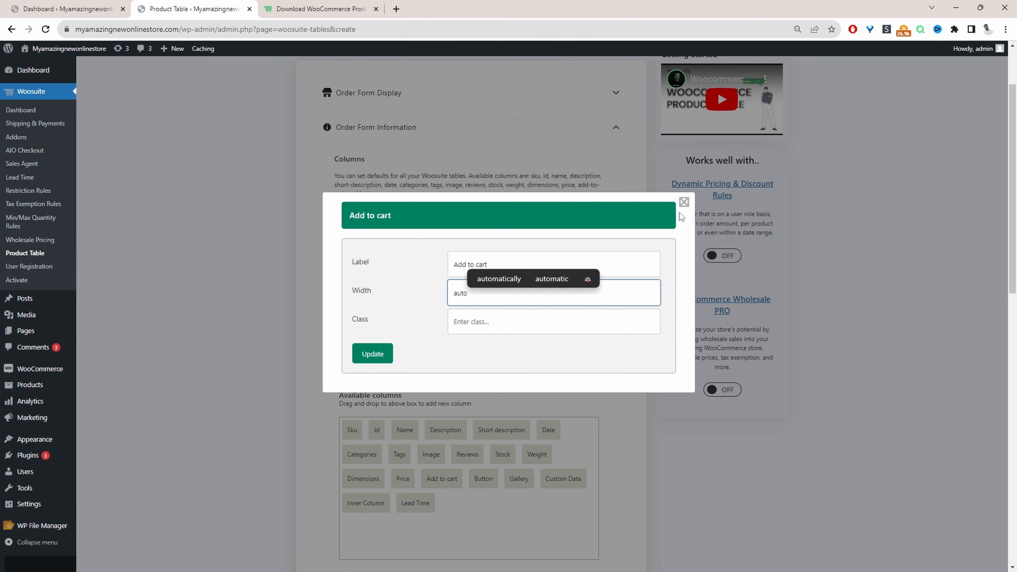
key(Return)
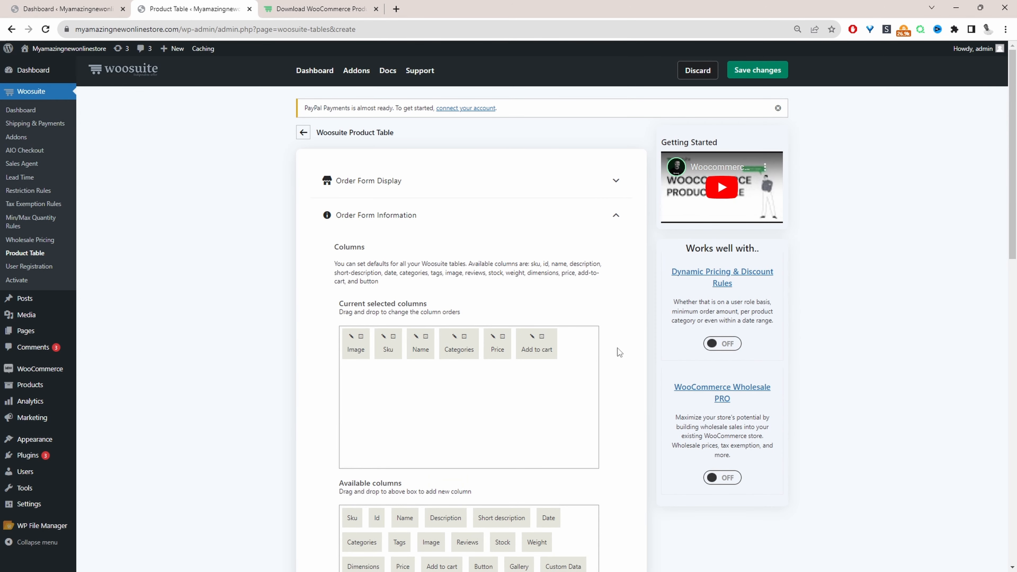
- Save the product table changes and go back to the product tables list
click(771, 70)
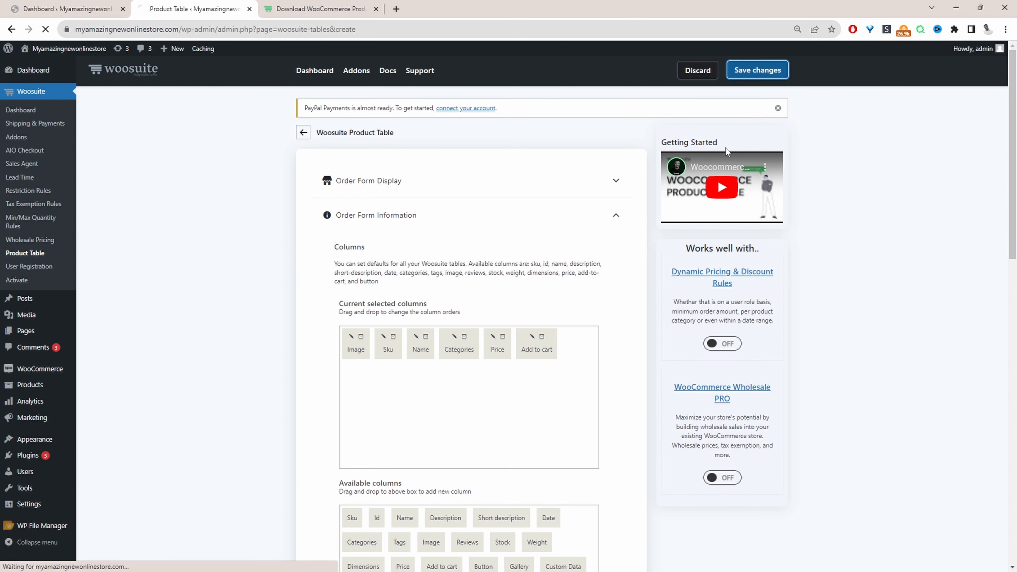
click(298, 173)
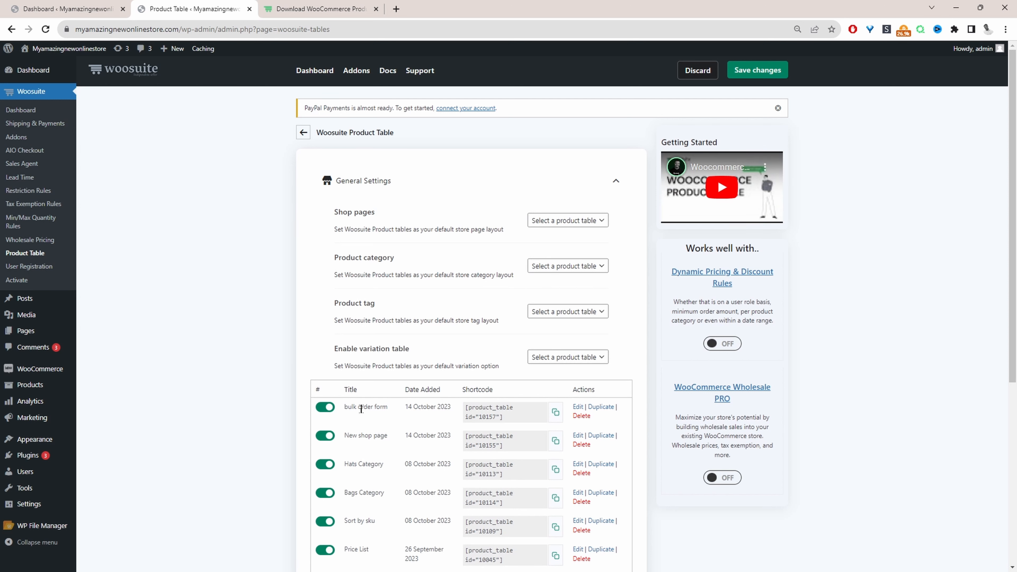
- Copy the bulk order form's shortcode and open a new page editor in a new tab
click(555, 412)
mouse_move(175, 50)
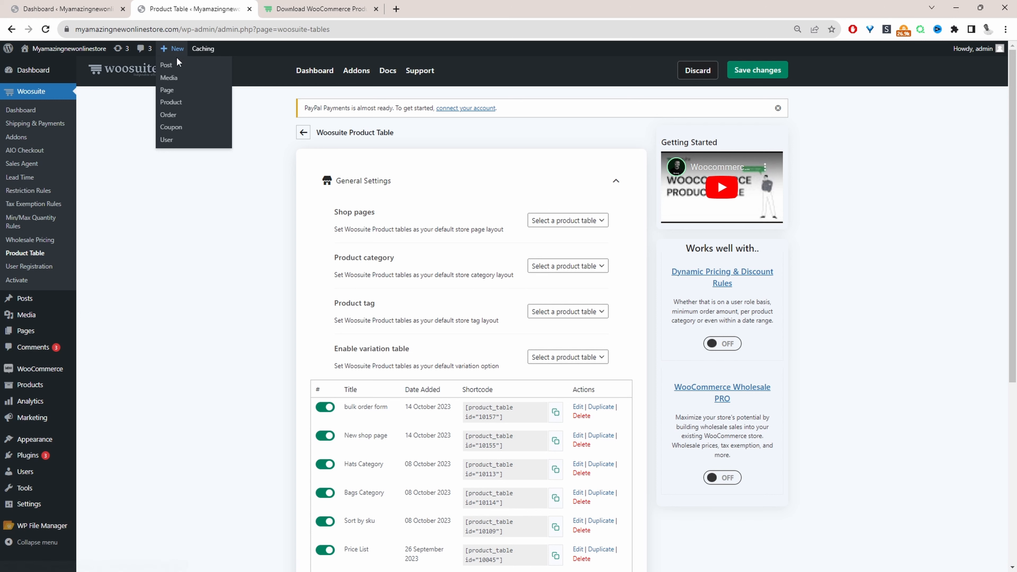
middle_click(175, 93)
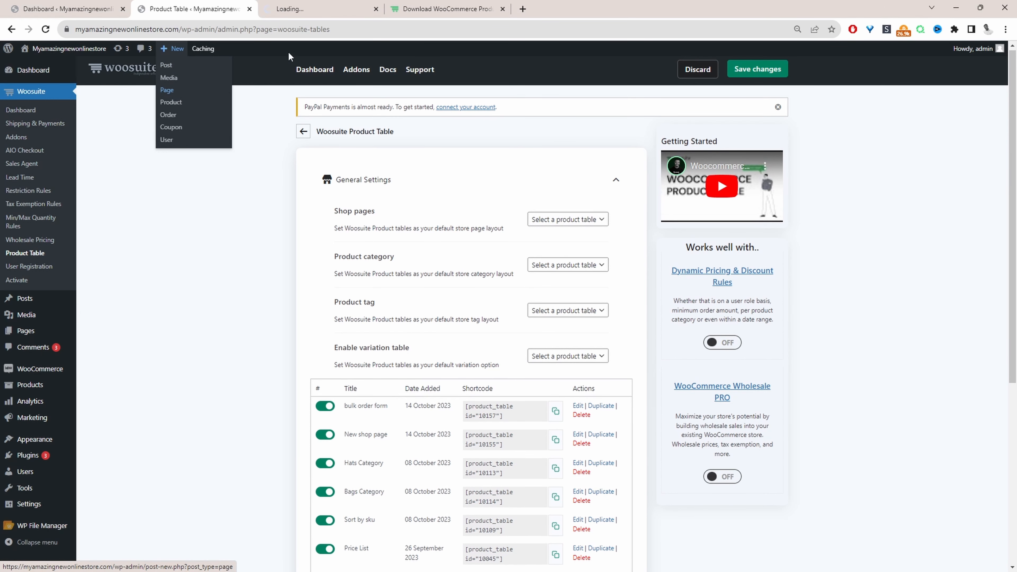
click(320, 6)
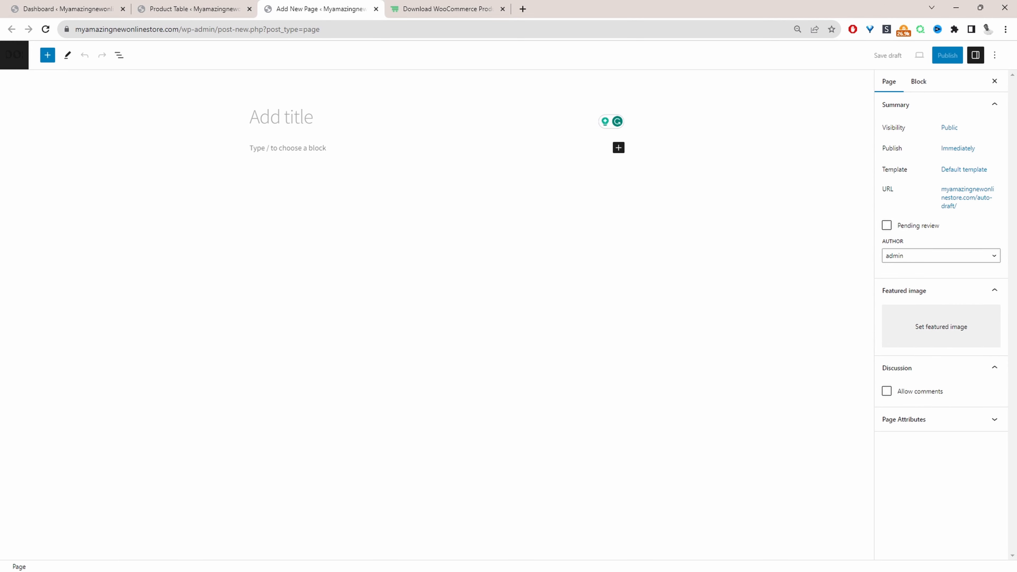
- Title the page Bulk Buy and paste the product table shortcode into its body
text(Bulk Buy)
key(Return)
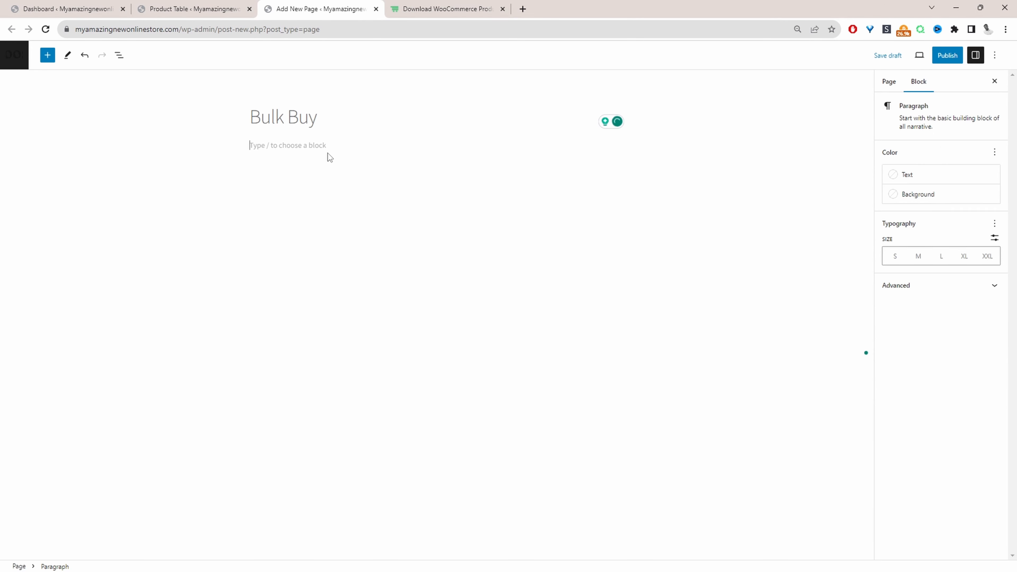
key(ctrl+v)
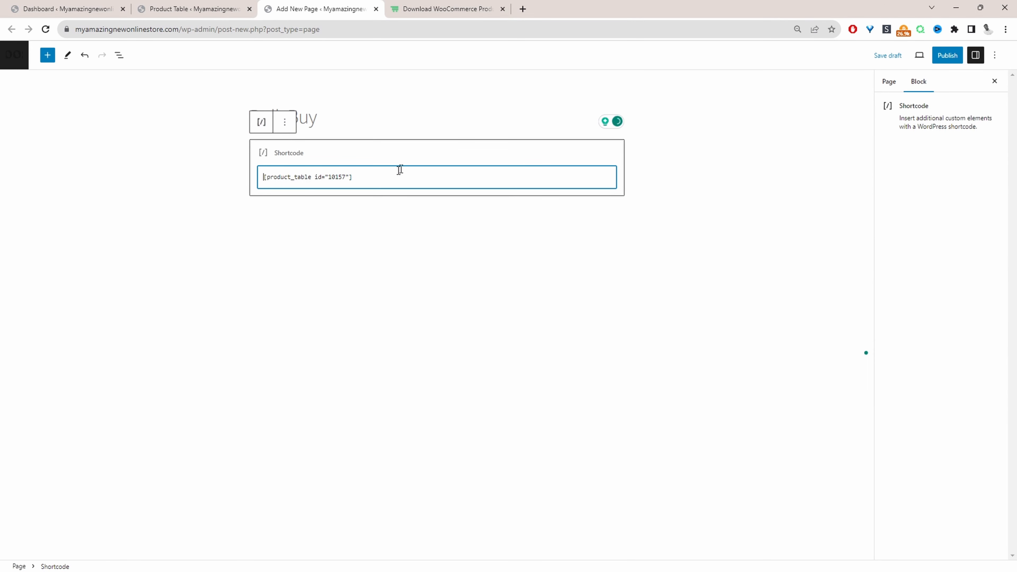
- Publish the Bulk Buy page
click(946, 56)
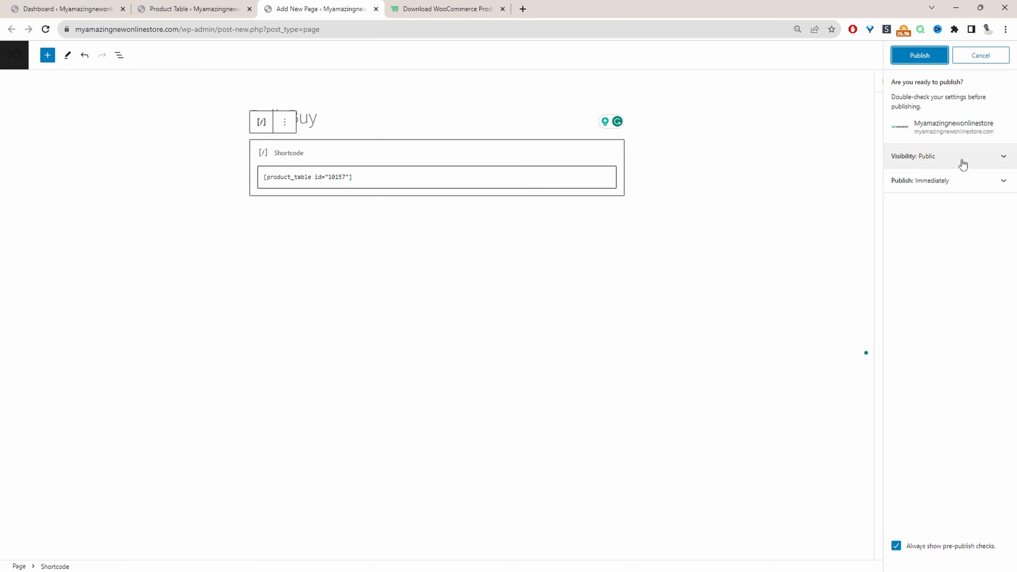
click(922, 50)
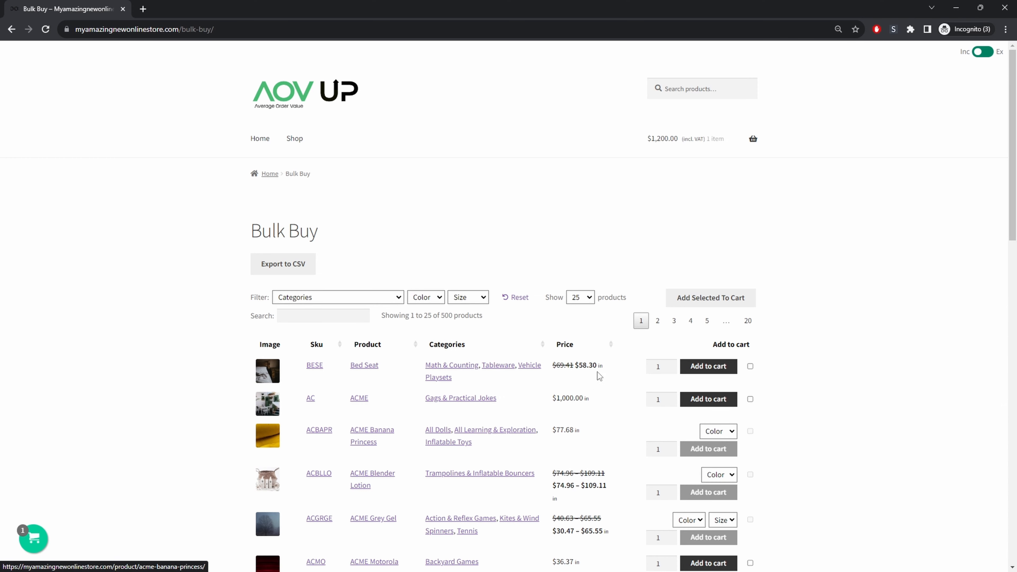
- Sort the front-end product table by Sku, ascending and then descending
click(340, 344)
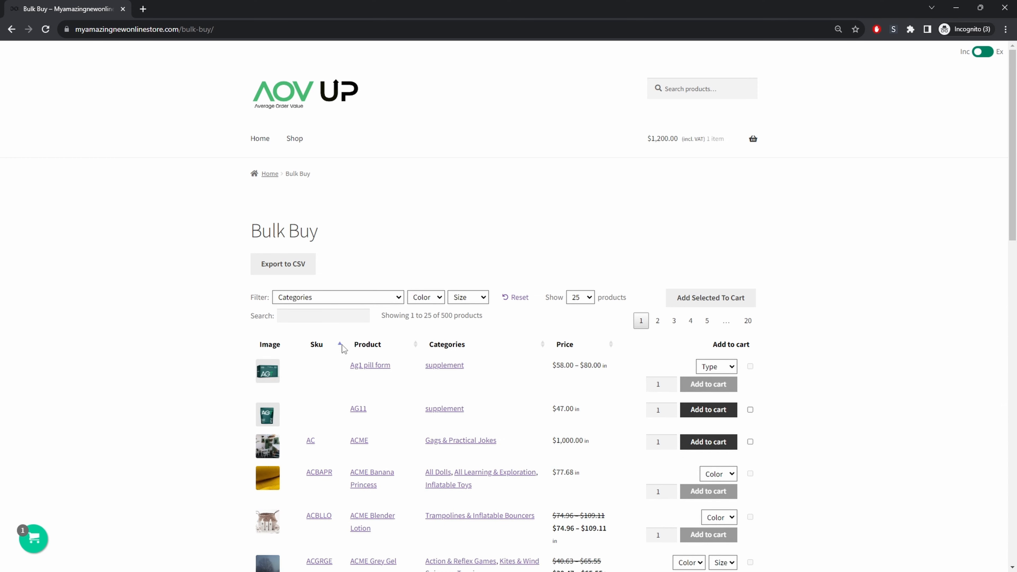
click(341, 345)
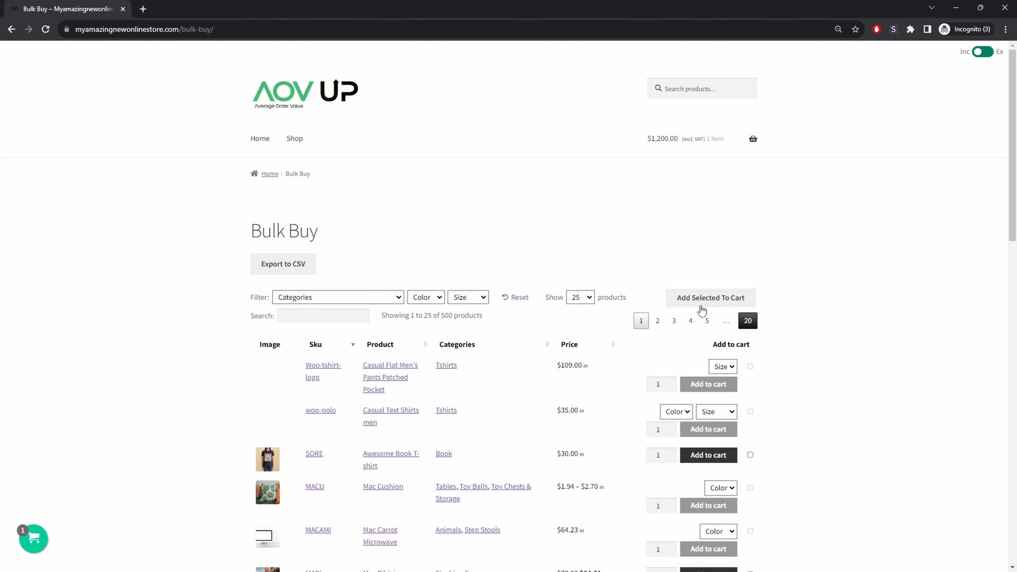
- Search the product table for bana
click(329, 302)
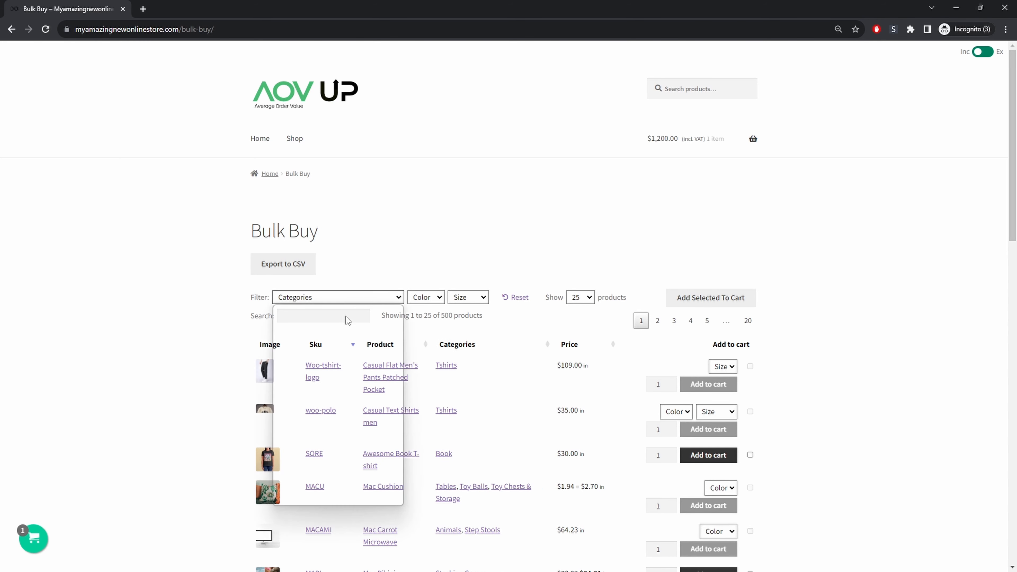
click(291, 316)
text(bana)
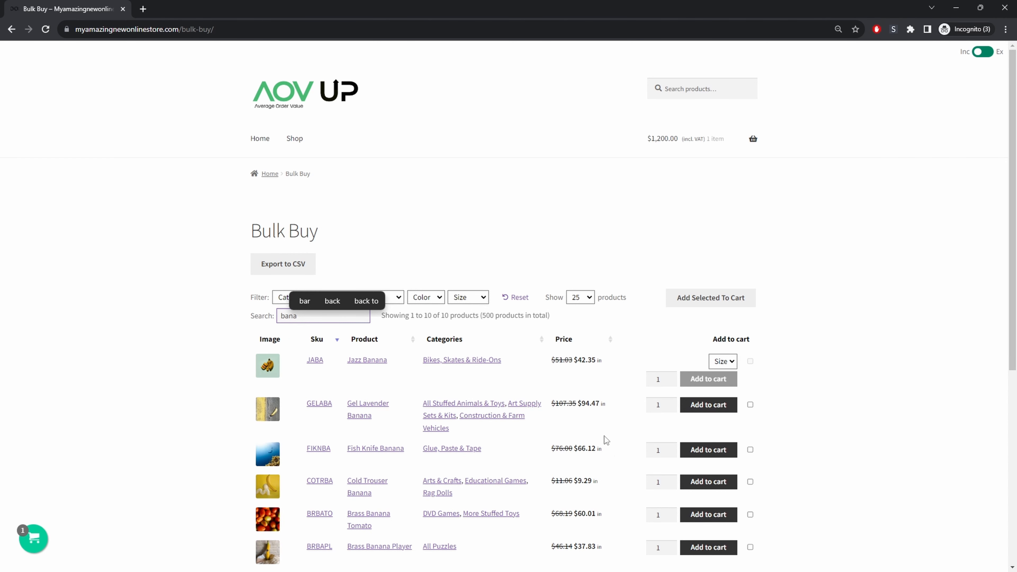
- Choose size L for Jazz Banana and add it to the cart
click(877, 419)
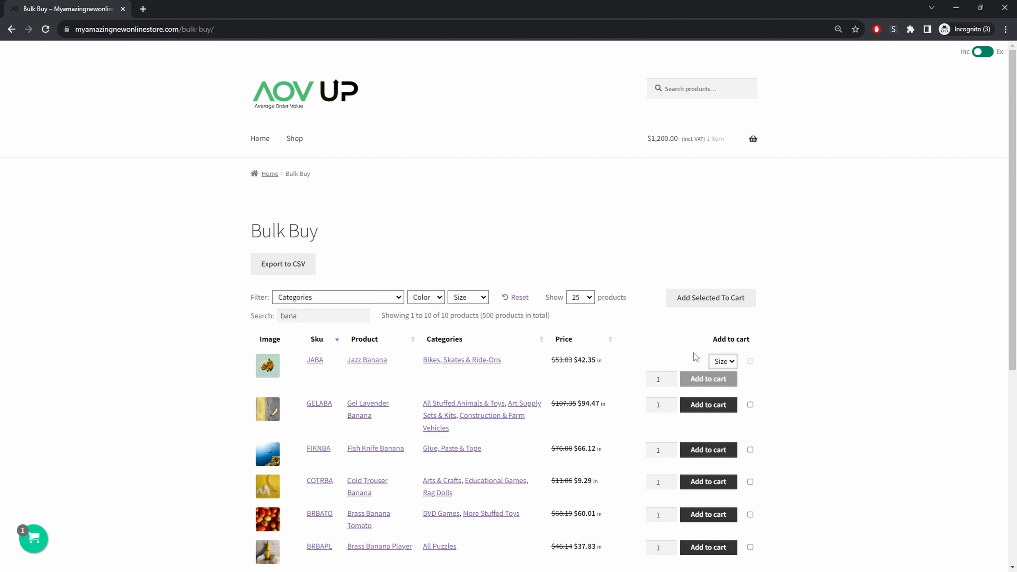
click(723, 361)
click(733, 386)
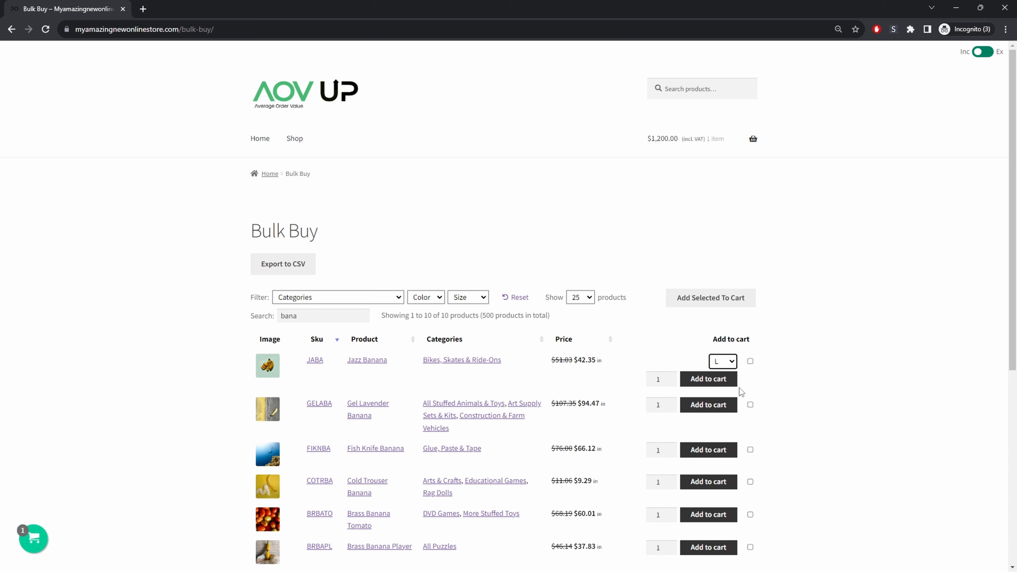
click(721, 382)
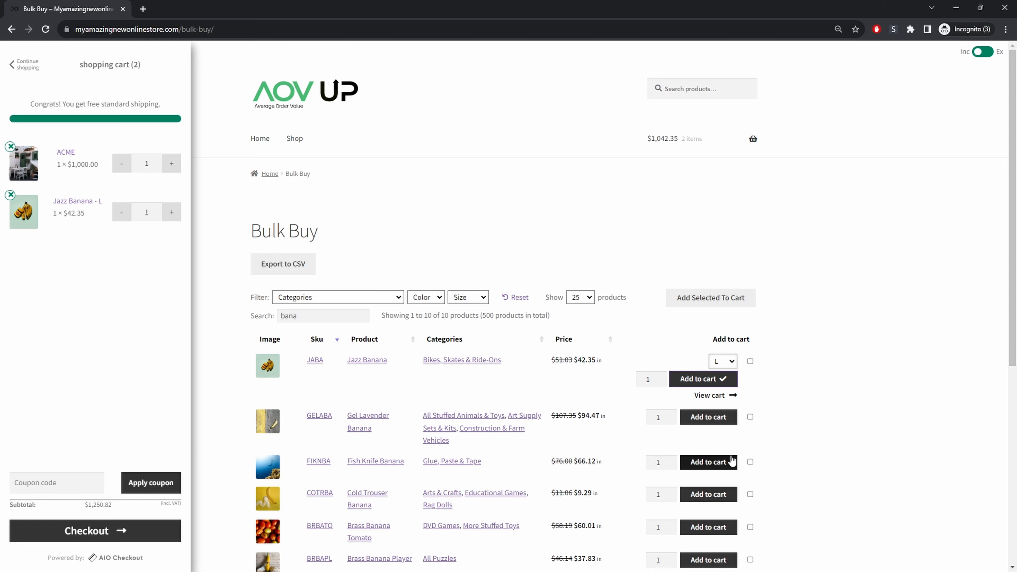
- Tick Brass Banana Tomato's checkbox for bulk adding to the cart
scroll(738, 459, down, 5)
click(749, 326)
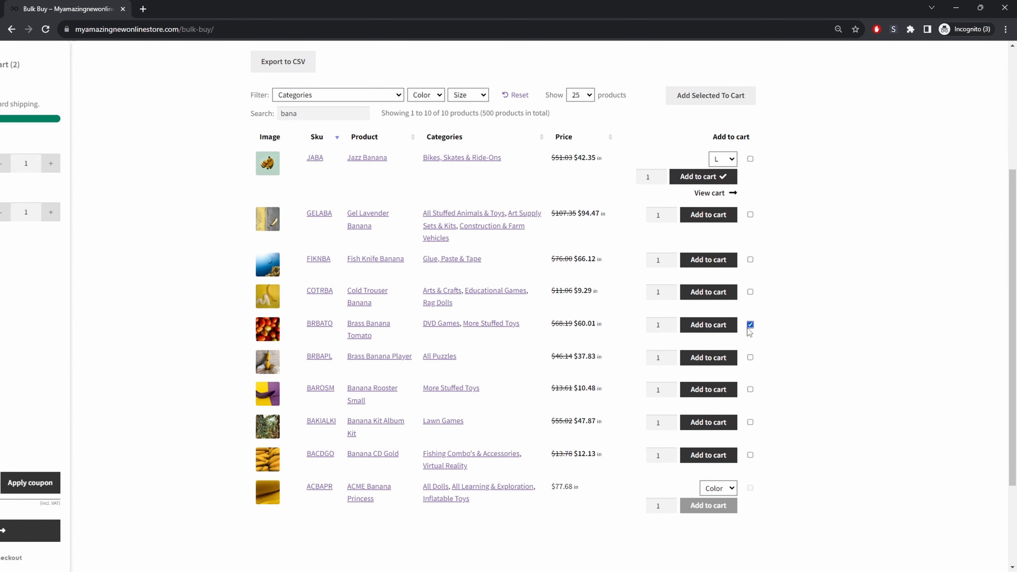